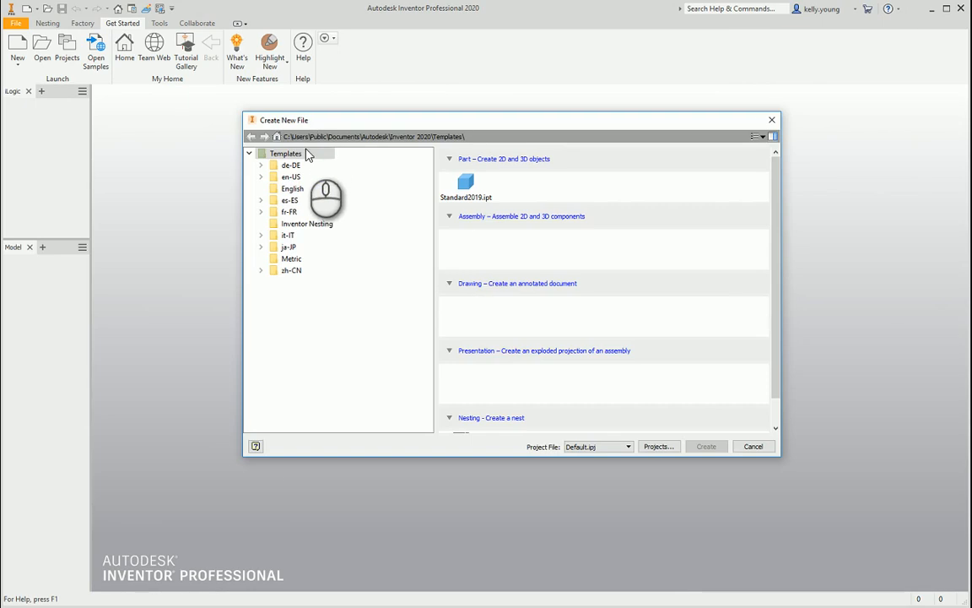
# - Create a new drawing from the en-US Standard.idw template and accept the style conflict notice
pyautogui.click(290, 177)
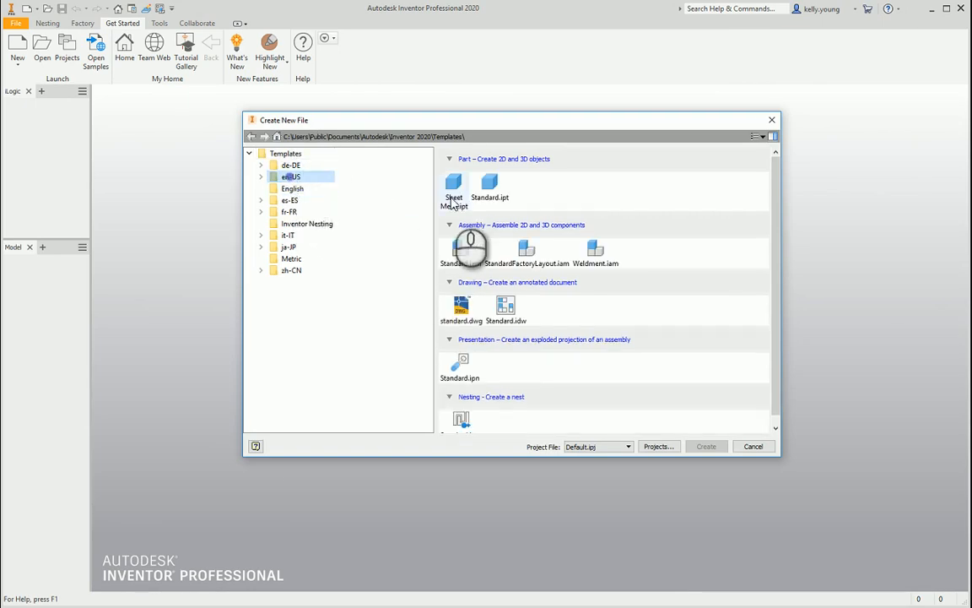
pyautogui.doubleClick(506, 304)
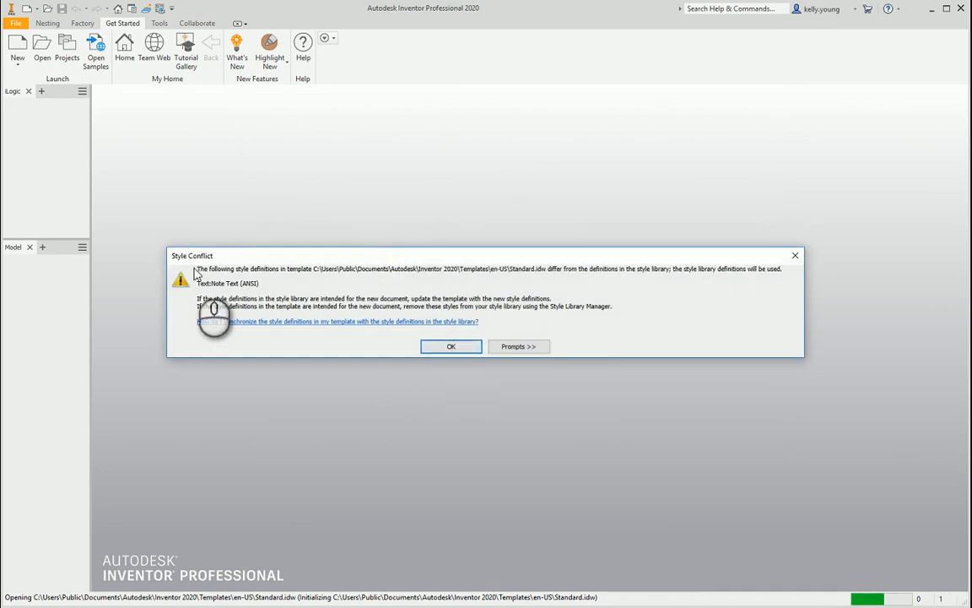
pyautogui.click(452, 347)
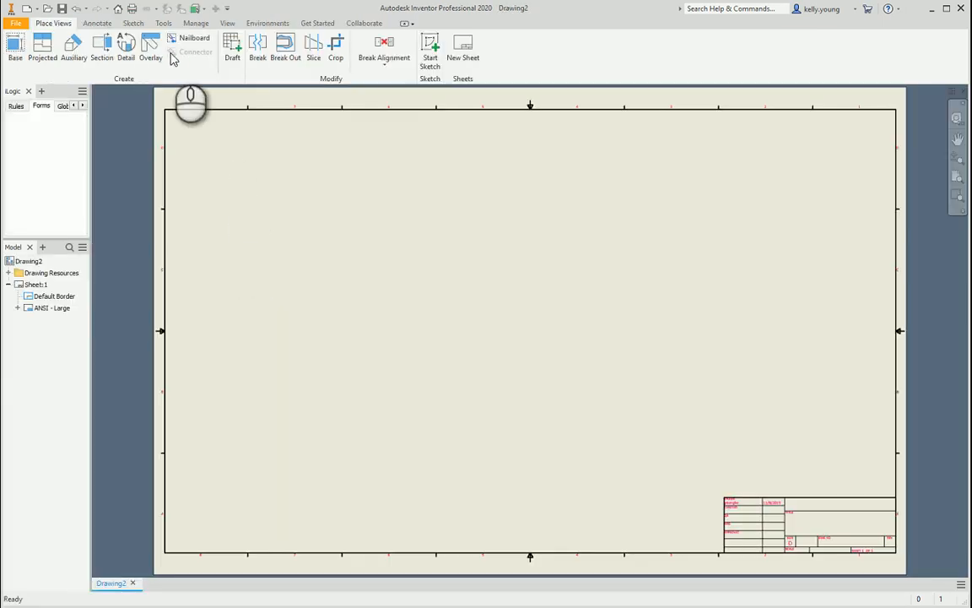
# - Synchronize the drawing with the style library by running the style Update, Purge and Save commands
pyautogui.click(196, 23)
pyautogui.click(228, 51)
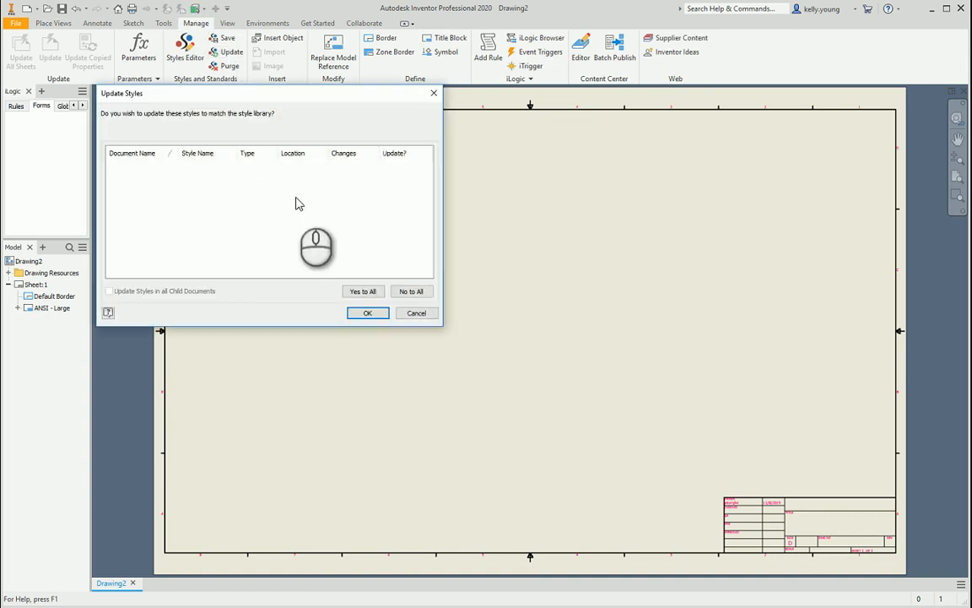
pyautogui.click(368, 312)
pyautogui.click(229, 66)
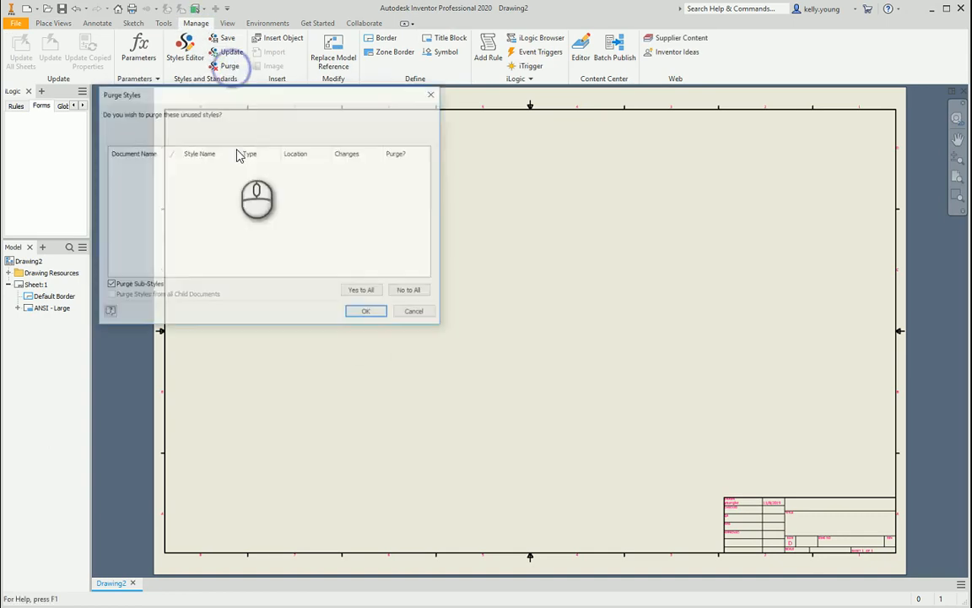
pyautogui.click(366, 311)
pyautogui.click(226, 38)
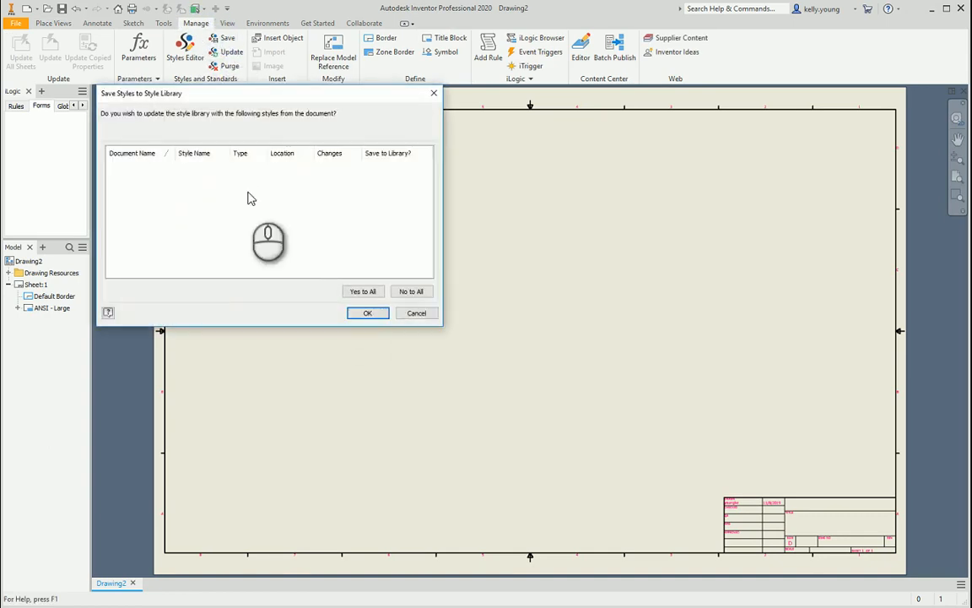
pyautogui.click(368, 312)
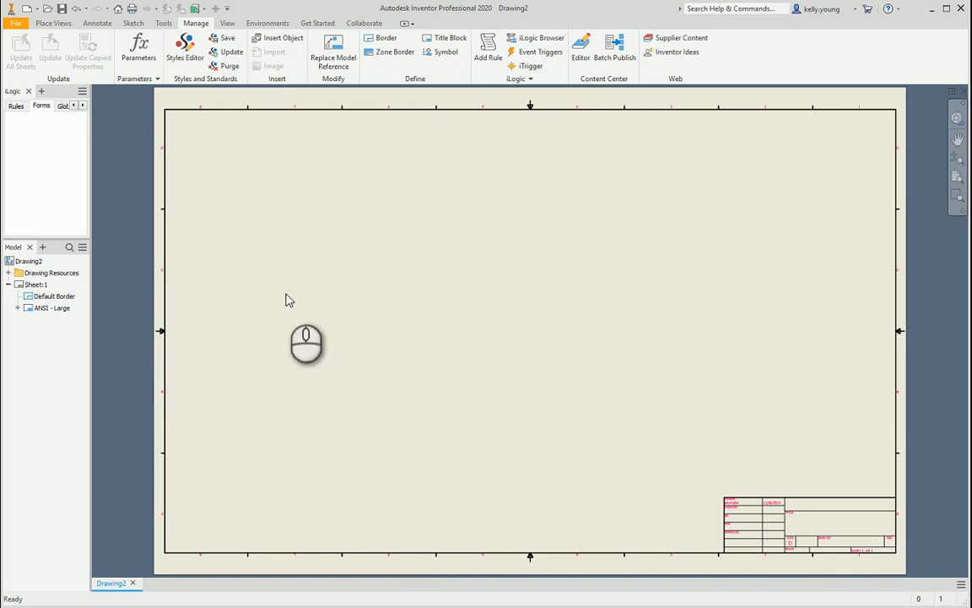
# - In the Style and Standard Editor, create an object defaults style named Fraction (ANSI) based on Object Defaults (ANSI)
pyautogui.click(185, 48)
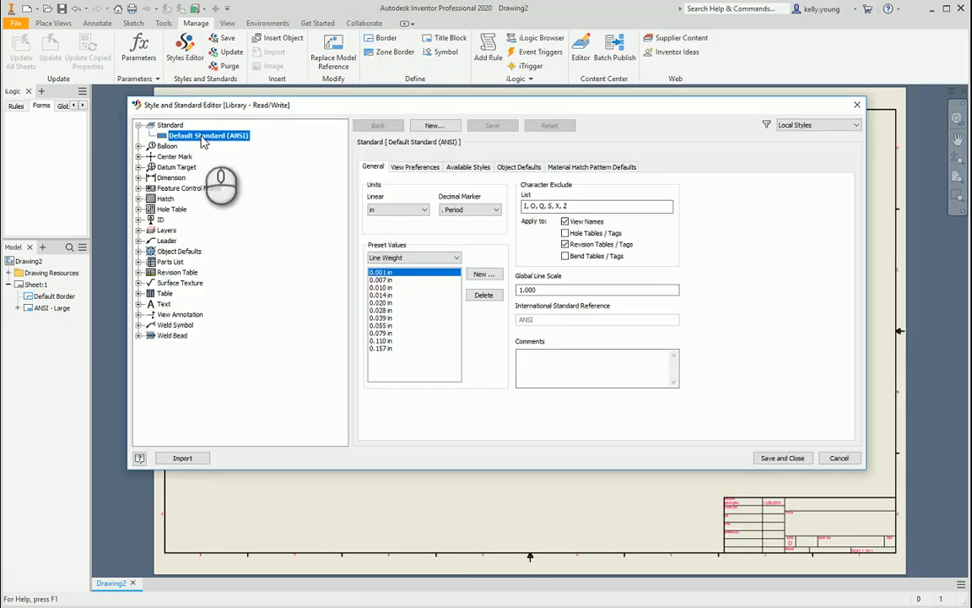
pyautogui.click(516, 166)
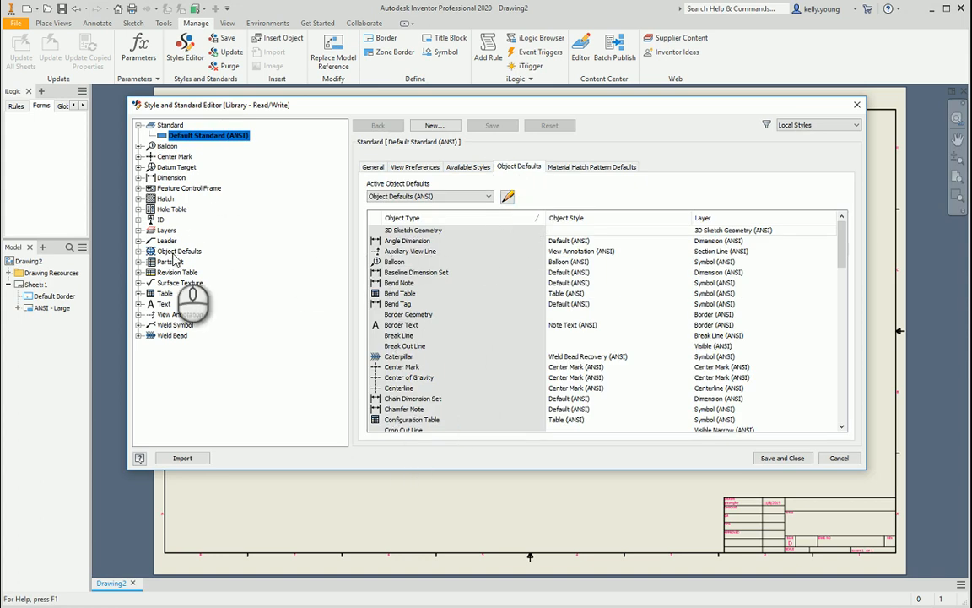
pyautogui.click(138, 250)
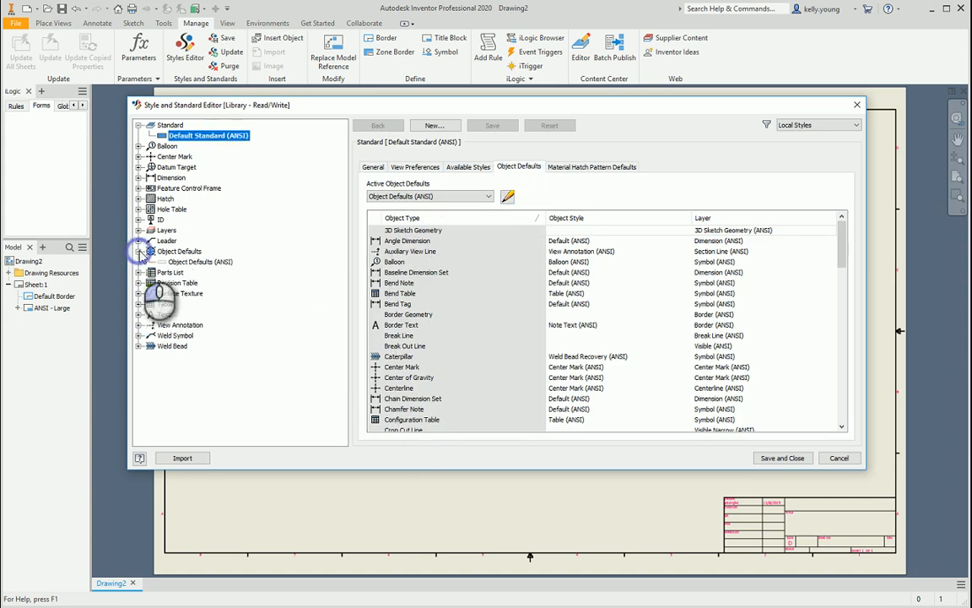
pyautogui.click(189, 261)
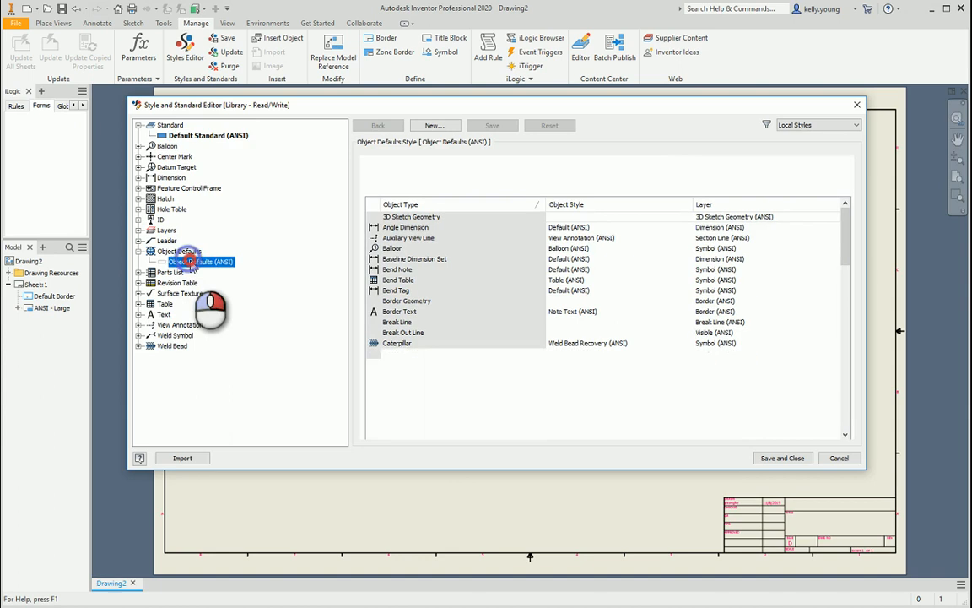
pyautogui.rightClick(192, 262)
pyautogui.click(228, 268)
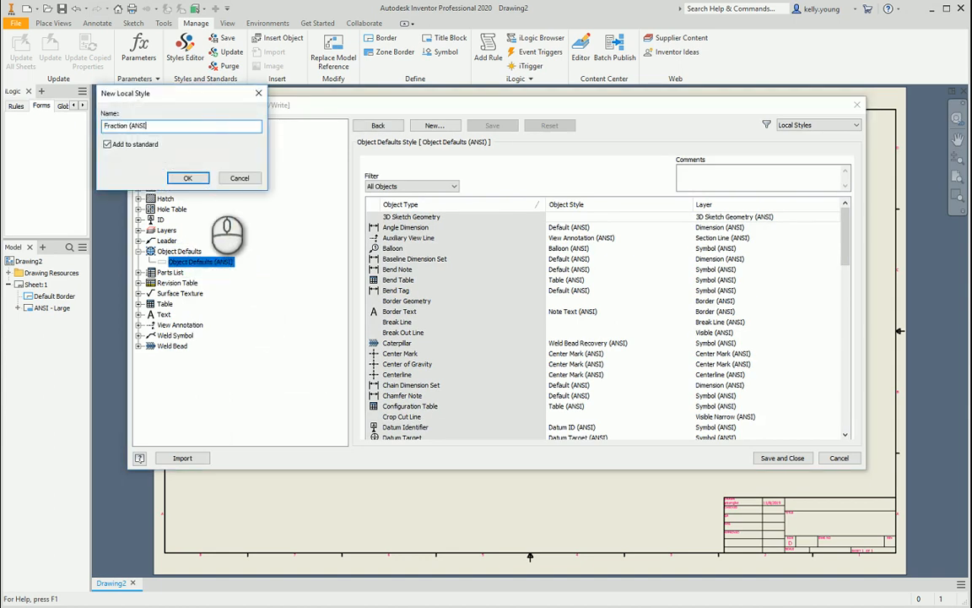
pyautogui.press('Return')
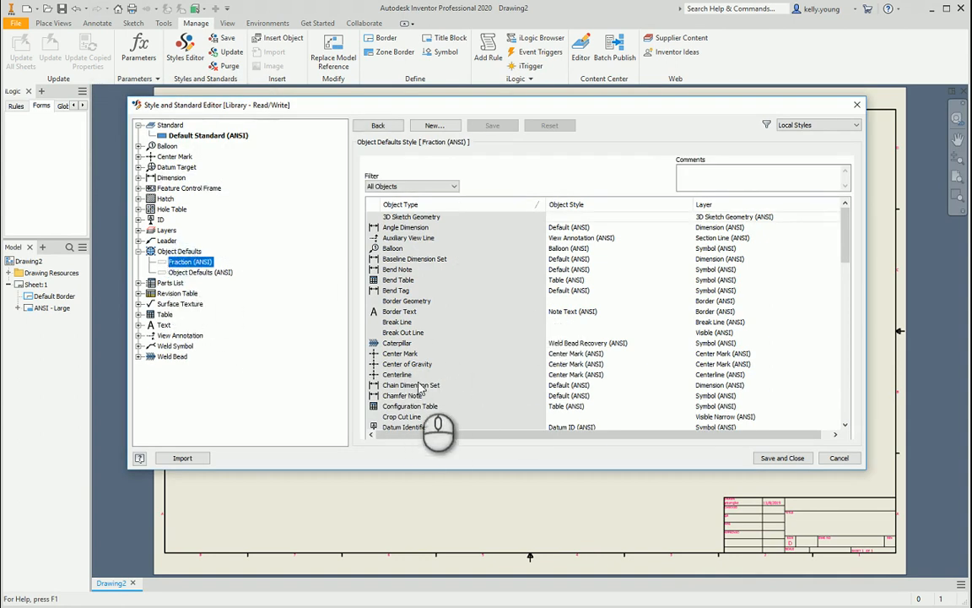
# - Filter the Fraction (ANSI) defaults to Dimension Objects and set Linear Dimension's object style to Default - Fraction (ANSI)
pyautogui.scroll(-2, 522, 361)
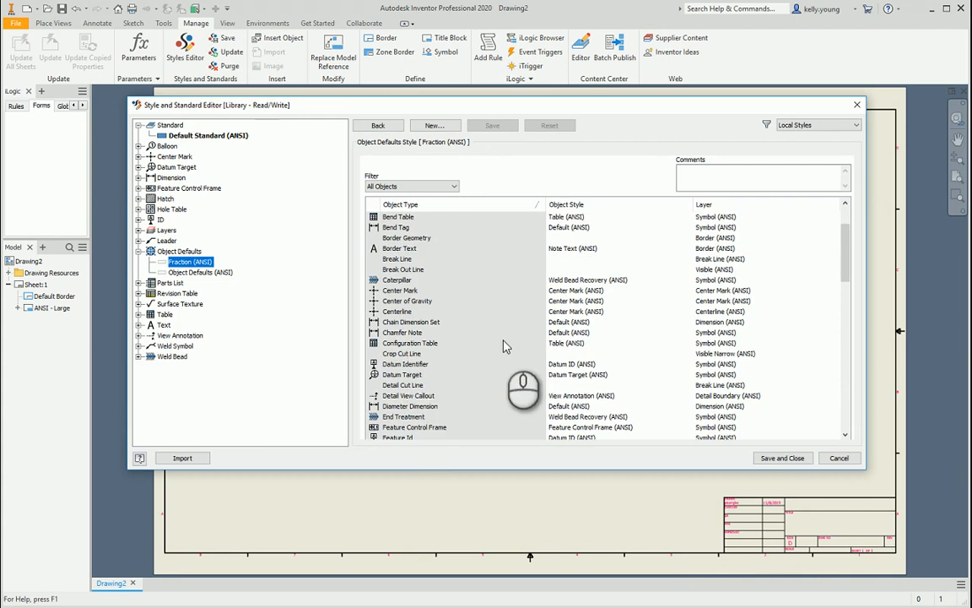
pyautogui.click(394, 187)
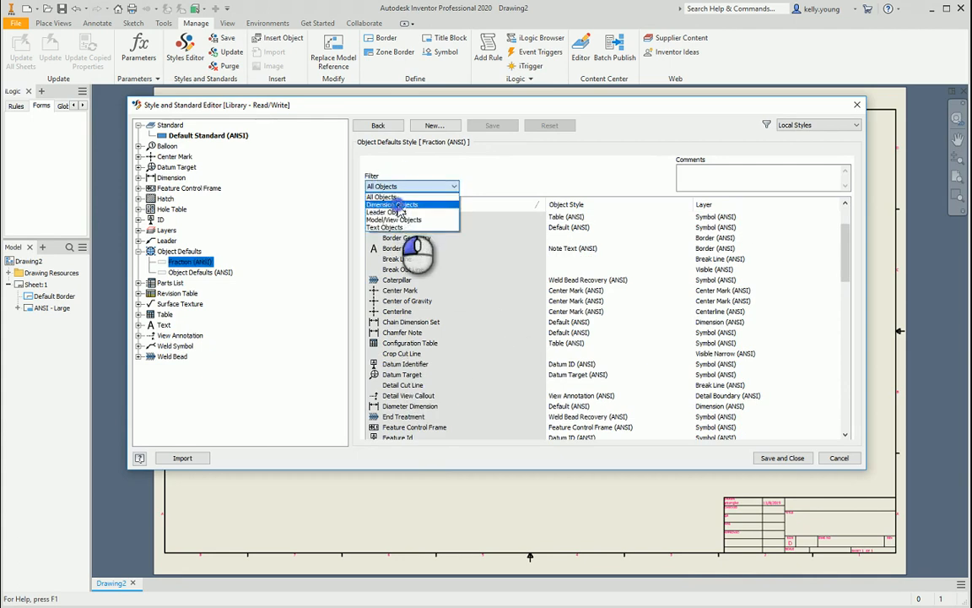
pyautogui.click(390, 231)
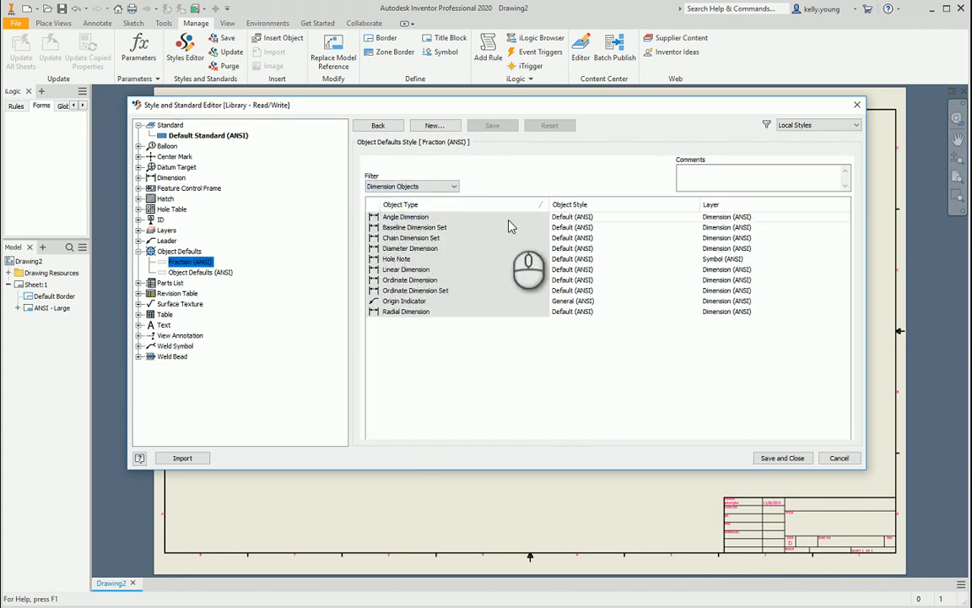
pyautogui.click(408, 270)
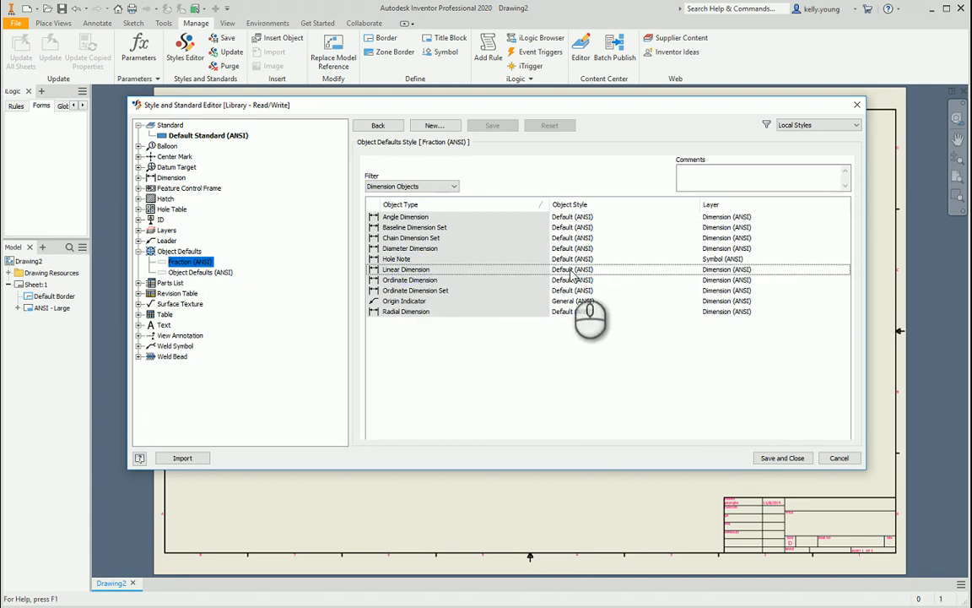
pyautogui.click(571, 271)
pyautogui.click(571, 270)
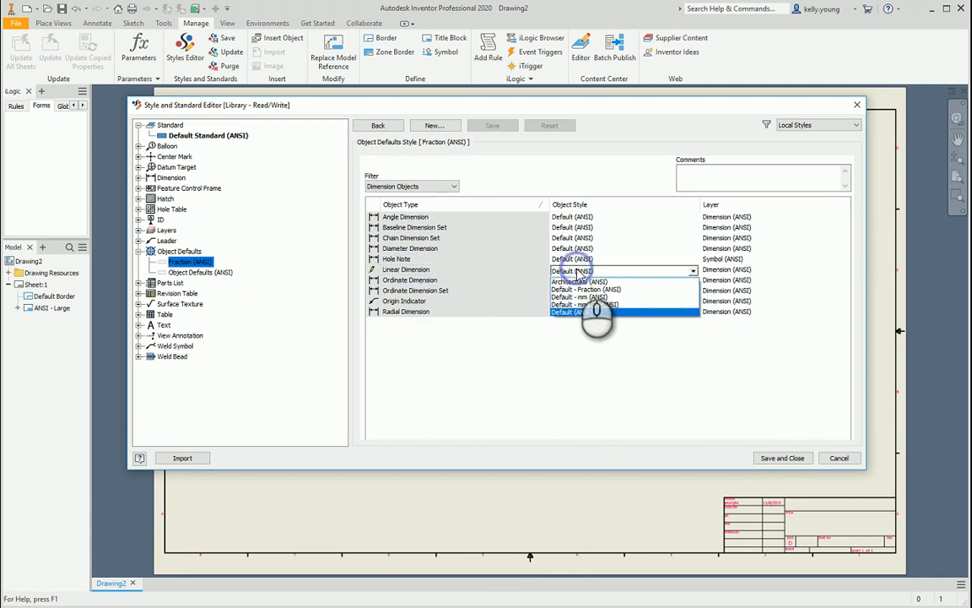
pyautogui.click(617, 291)
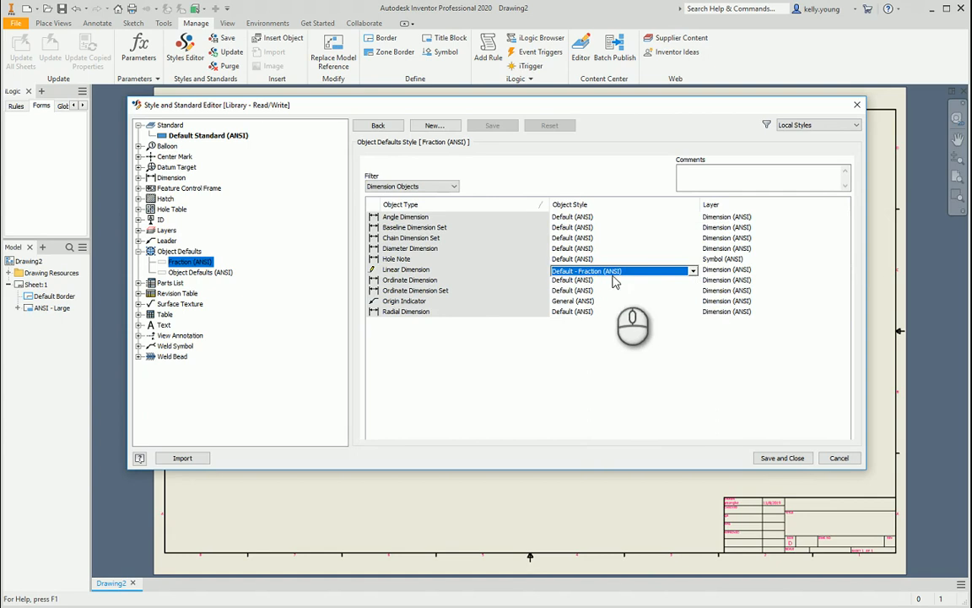
# - Set the other dimension objects to Default - Fraction (ANSI), with Origin Indicator as Datum (ANSI), and save the Fraction (ANSI) defaults
pyautogui.click(607, 216)
pyautogui.click(606, 218)
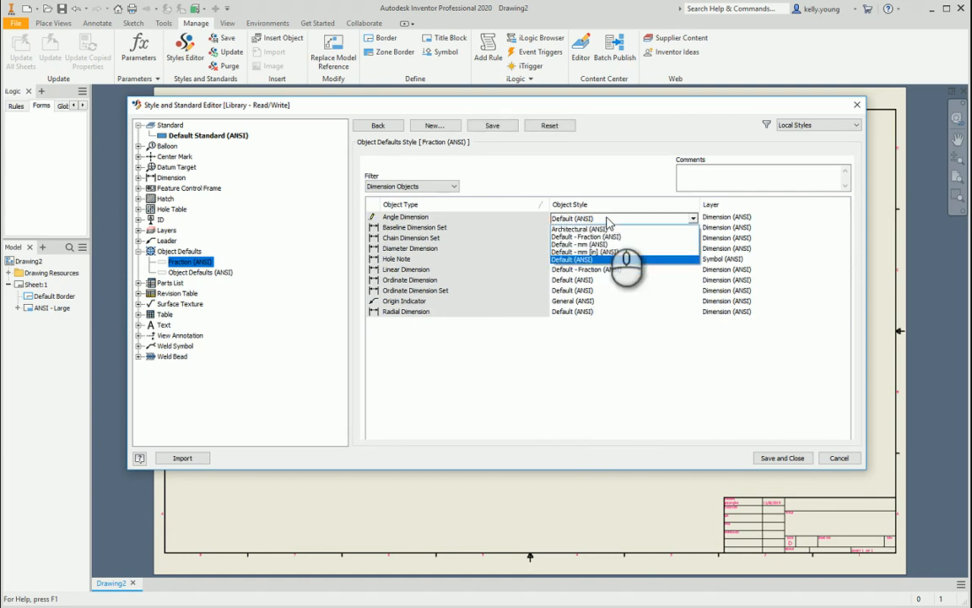
pyautogui.click(607, 236)
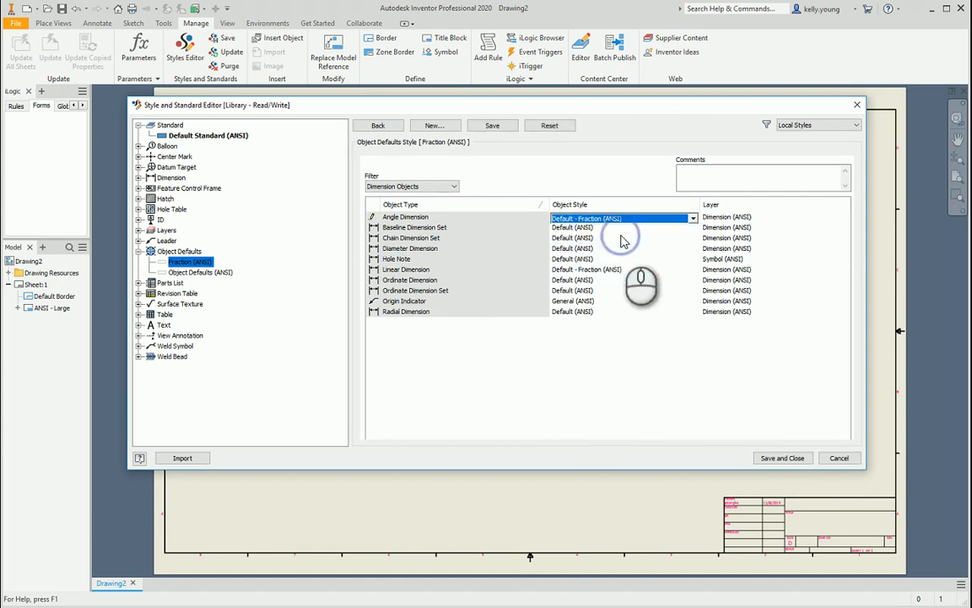
pyautogui.click(609, 229)
pyautogui.click(609, 240)
pyautogui.scroll(-1, 609, 241)
pyautogui.click(602, 250)
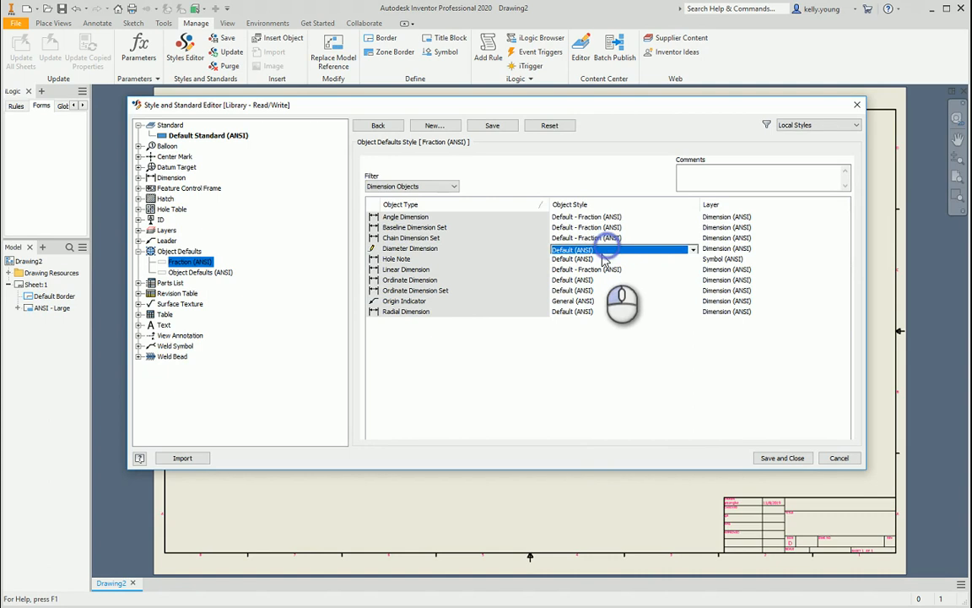
pyautogui.scroll(-1, 602, 251)
pyautogui.click(599, 260)
pyautogui.scroll(-1, 598, 262)
pyautogui.click(593, 281)
pyautogui.scroll(-1, 592, 281)
pyautogui.click(591, 291)
pyautogui.scroll(-1, 590, 293)
pyautogui.click(589, 301)
pyautogui.scroll(-1, 588, 303)
pyautogui.click(585, 313)
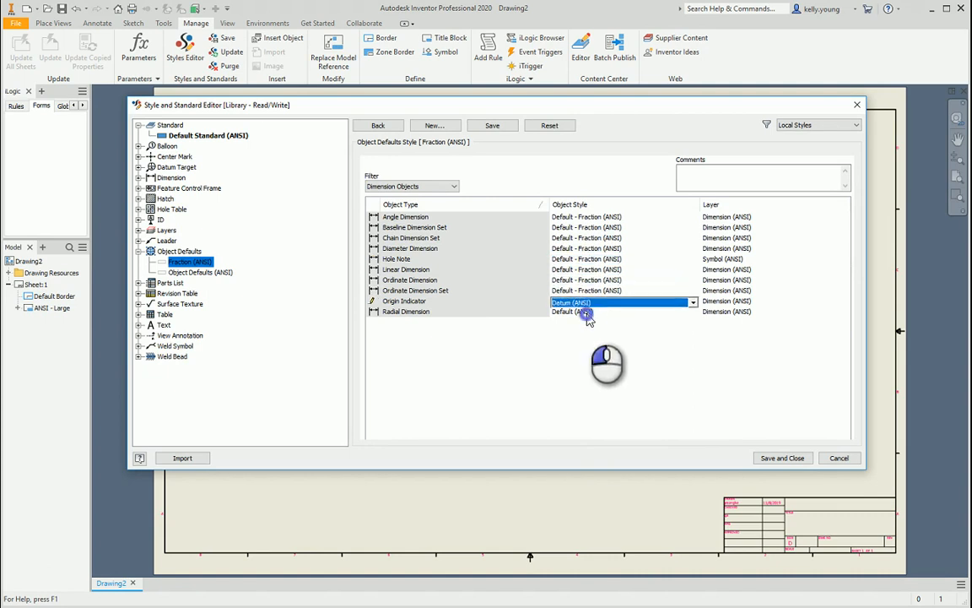
pyautogui.scroll(-1, 586, 314)
pyautogui.click(667, 348)
pyautogui.click(494, 127)
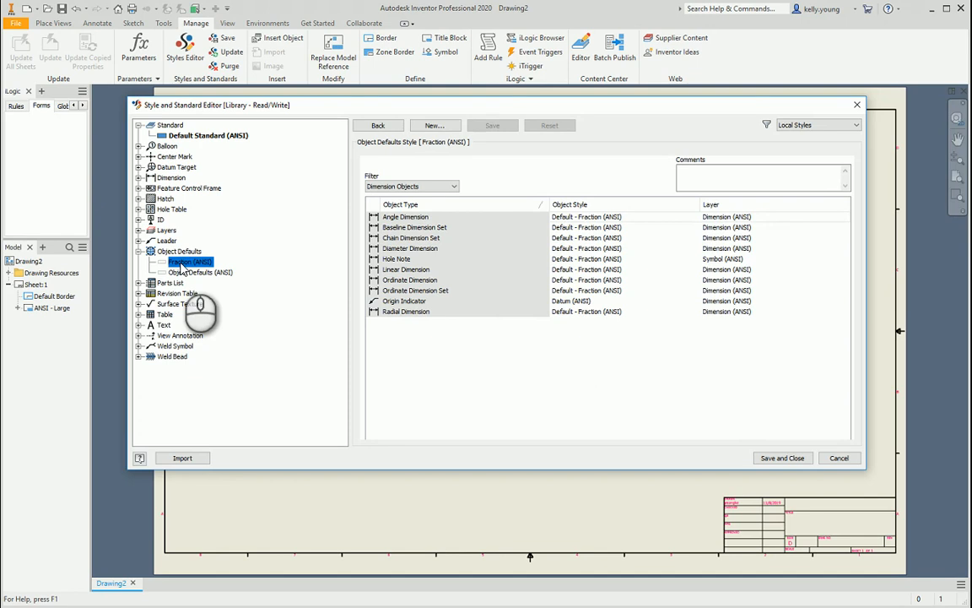
# - Duplicate the Default - Fraction (ANSI) dimension style under the proposed copy name and save it with linear precision 1/64
pyautogui.click(139, 178)
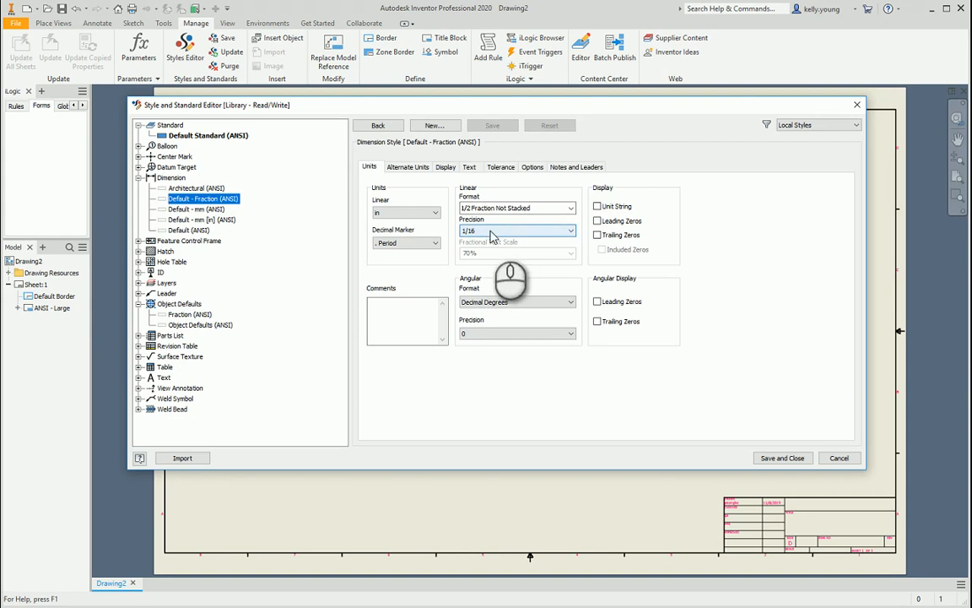
pyautogui.rightClick(203, 201)
pyautogui.click(237, 204)
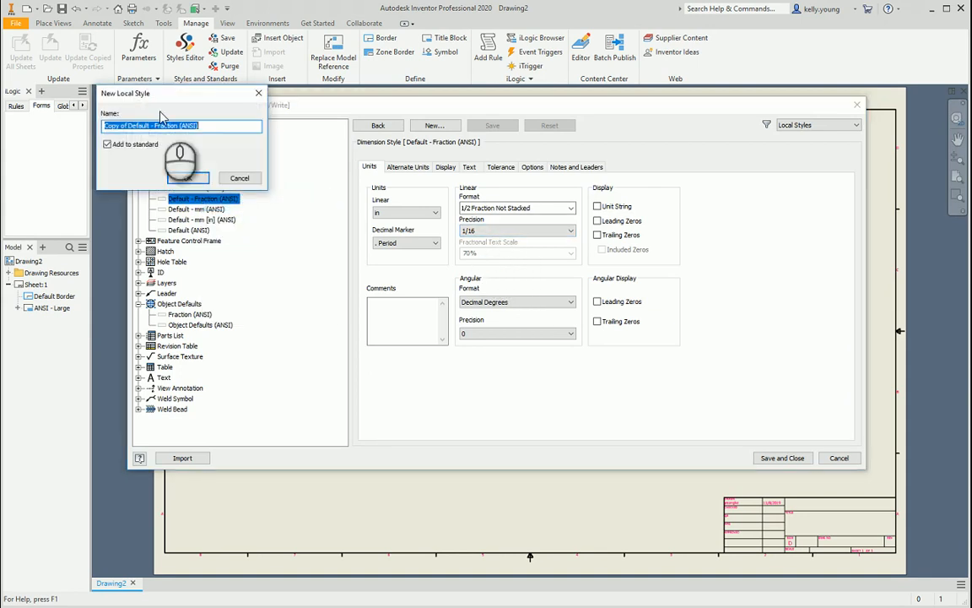
pyautogui.click(187, 177)
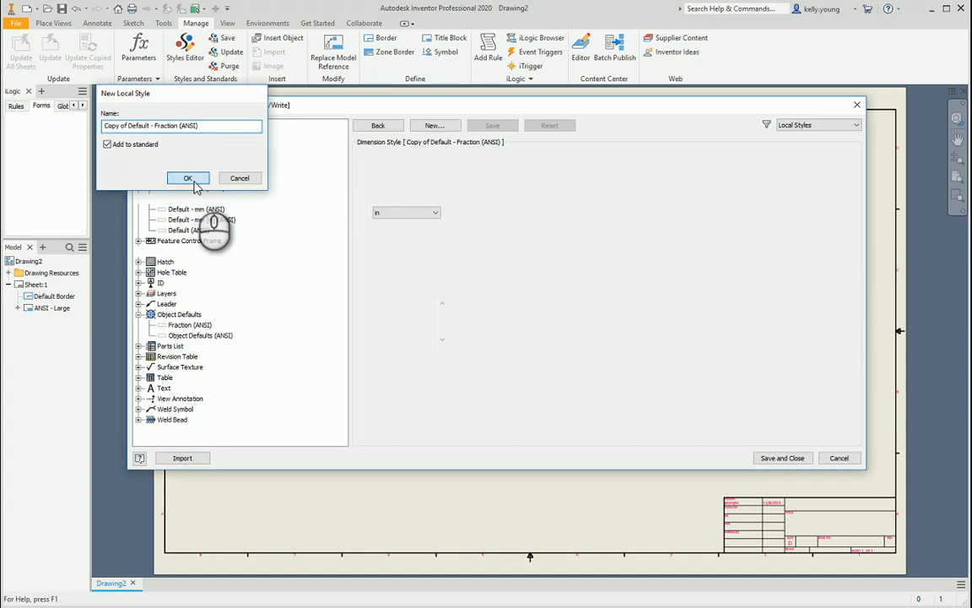
pyautogui.click(517, 231)
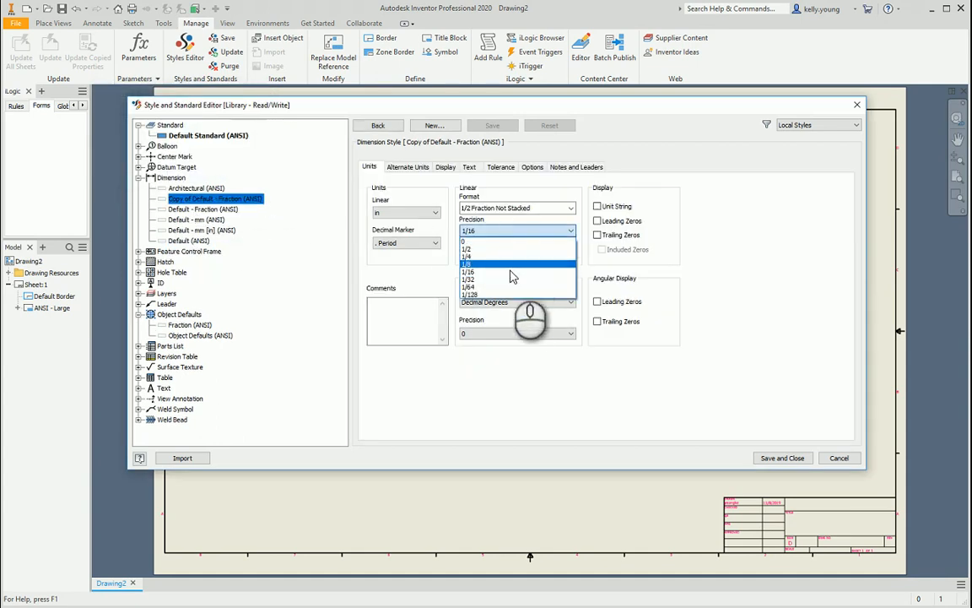
pyautogui.click(506, 289)
pyautogui.click(492, 125)
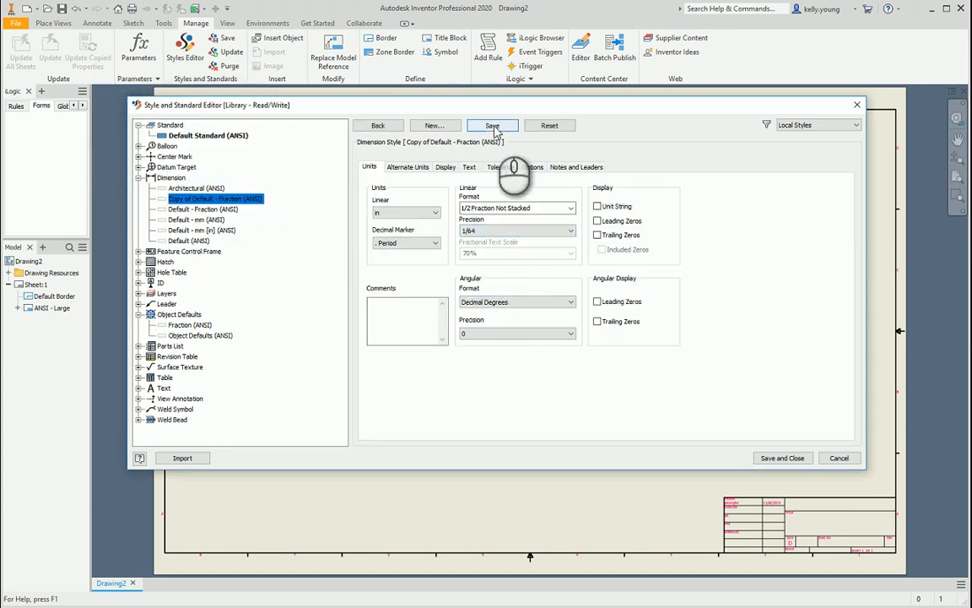
# - In the Fraction (ANSI) object defaults, set Angle Dimension's object style to Copy of Default - Fraction (ANSI)
pyautogui.click(191, 325)
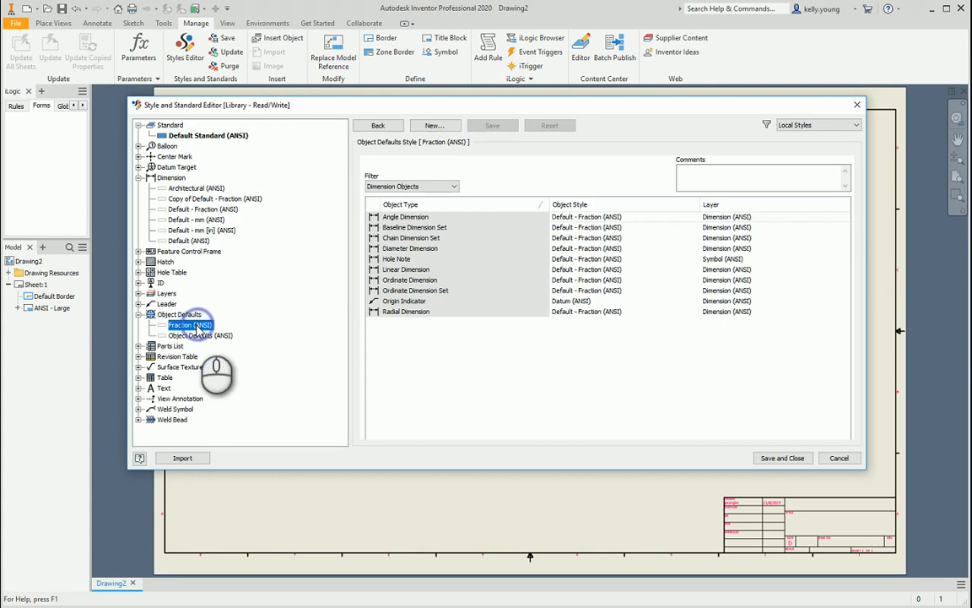
pyautogui.click(584, 219)
pyautogui.click(582, 220)
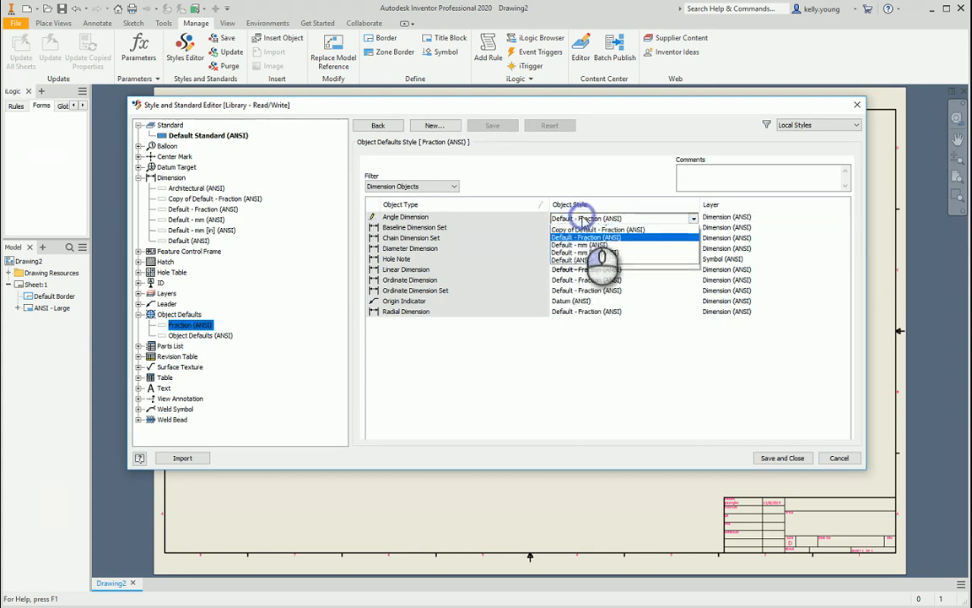
pyautogui.click(582, 219)
pyautogui.click(583, 220)
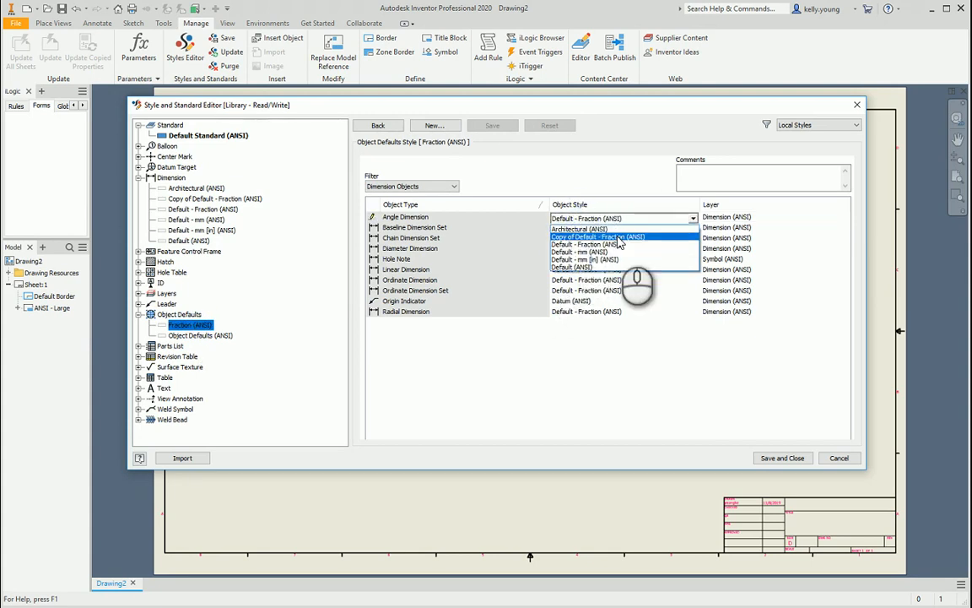
pyautogui.click(617, 237)
# - Set the object style of Baseline Dimension Set, Chain Dimension Set, Diameter Dimension and Hole Note to Copy of Default - Fraction (ANSI)
pyautogui.click(583, 229)
pyautogui.click(583, 230)
pyautogui.click(580, 248)
pyautogui.doubleClick(581, 241)
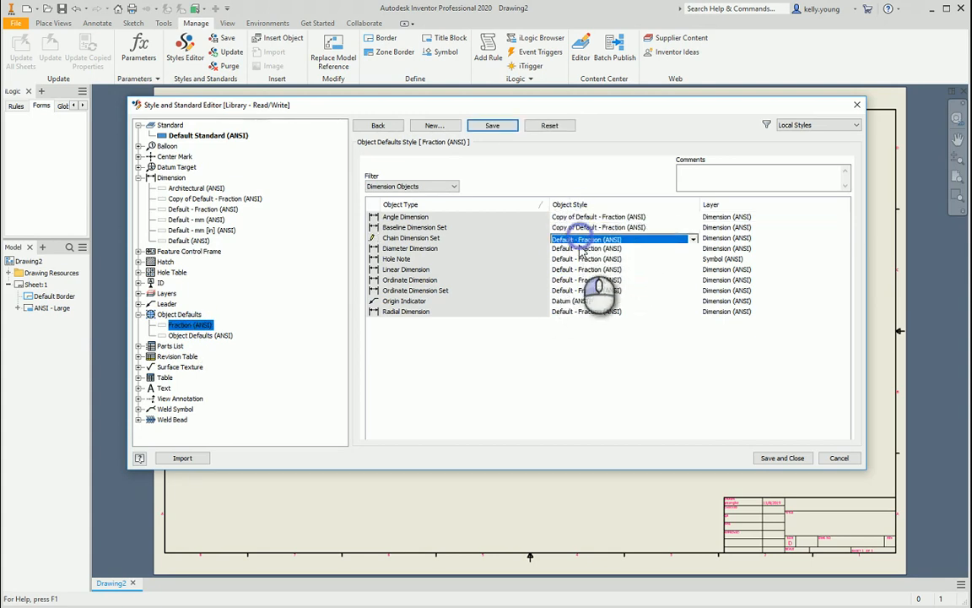
pyautogui.click(579, 258)
pyautogui.doubleClick(576, 251)
pyautogui.click(576, 268)
pyautogui.doubleClick(574, 261)
pyautogui.click(566, 279)
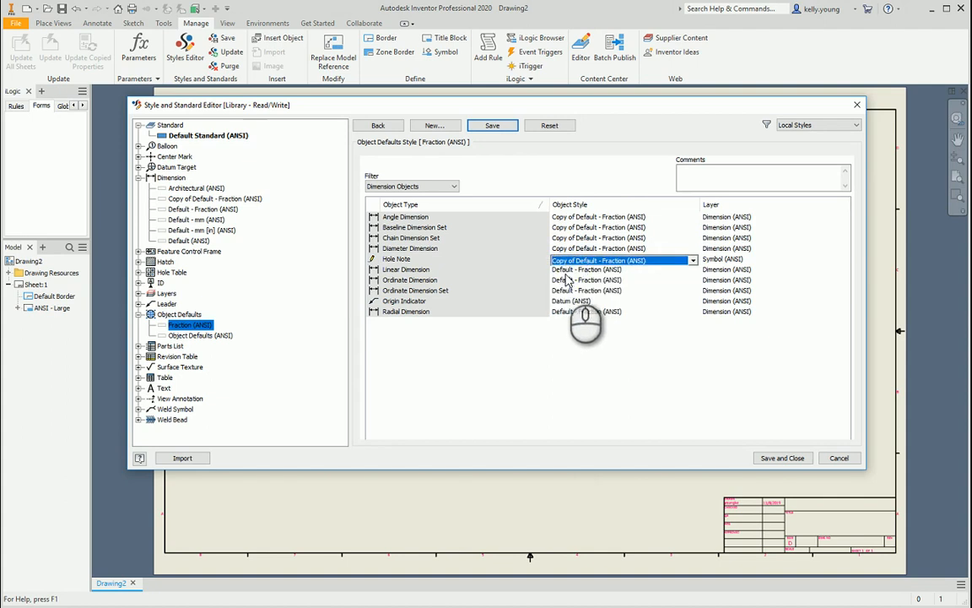
# - Set Linear, Ordinate, Ordinate Set and Radial Dimension to Copy of Default - Fraction (ANSI), and save the Fraction (ANSI) defaults
pyautogui.doubleClick(569, 270)
pyautogui.click(569, 277)
pyautogui.doubleClick(568, 282)
pyautogui.click(567, 294)
pyautogui.doubleClick(575, 290)
pyautogui.click(573, 305)
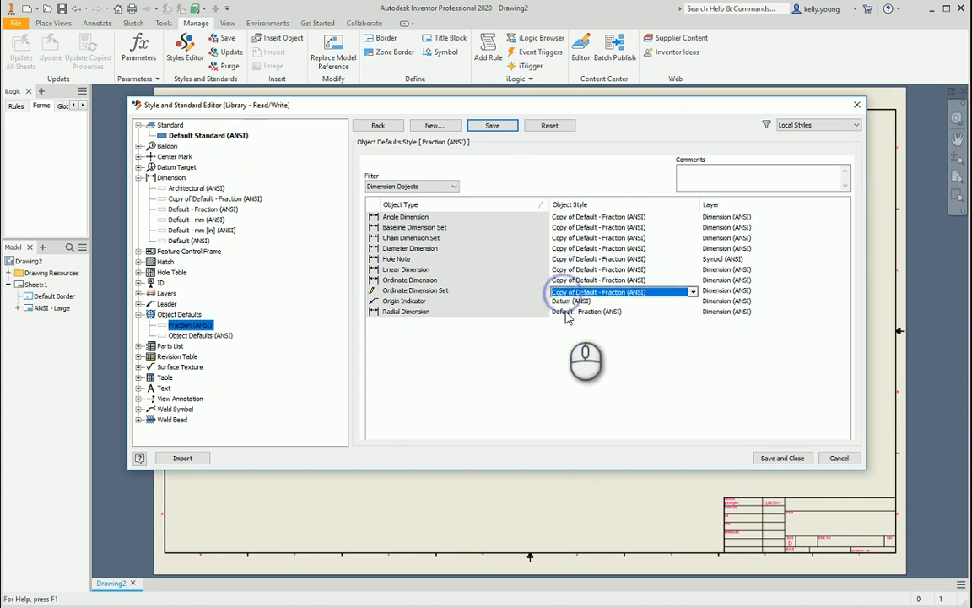
pyautogui.doubleClick(569, 311)
pyautogui.click(569, 328)
pyautogui.click(491, 138)
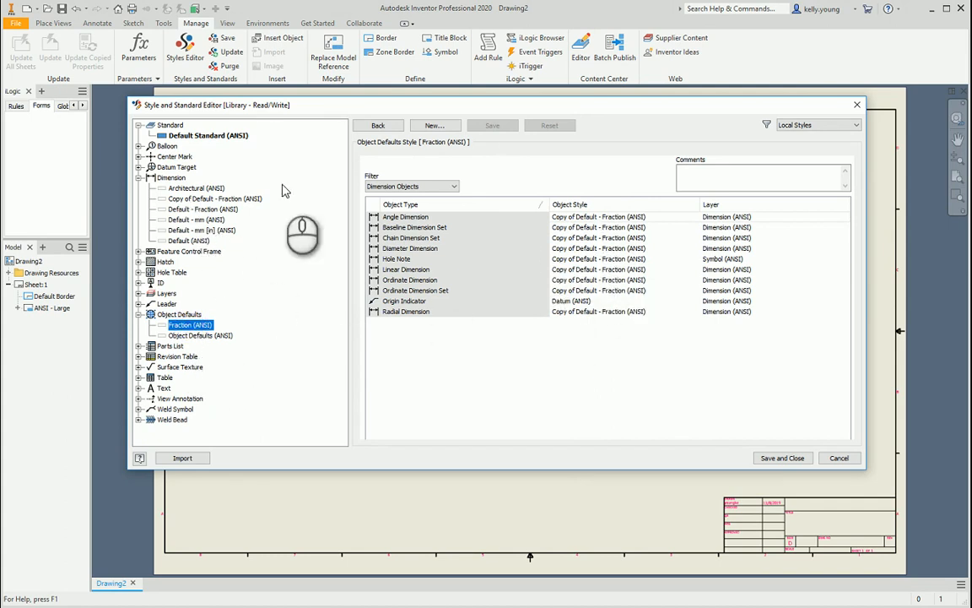
# - Create a new standard from Default Standard (ANSI) under the proposed name Copy of Default Standard (ANSI), based on ANSI
pyautogui.click(217, 198)
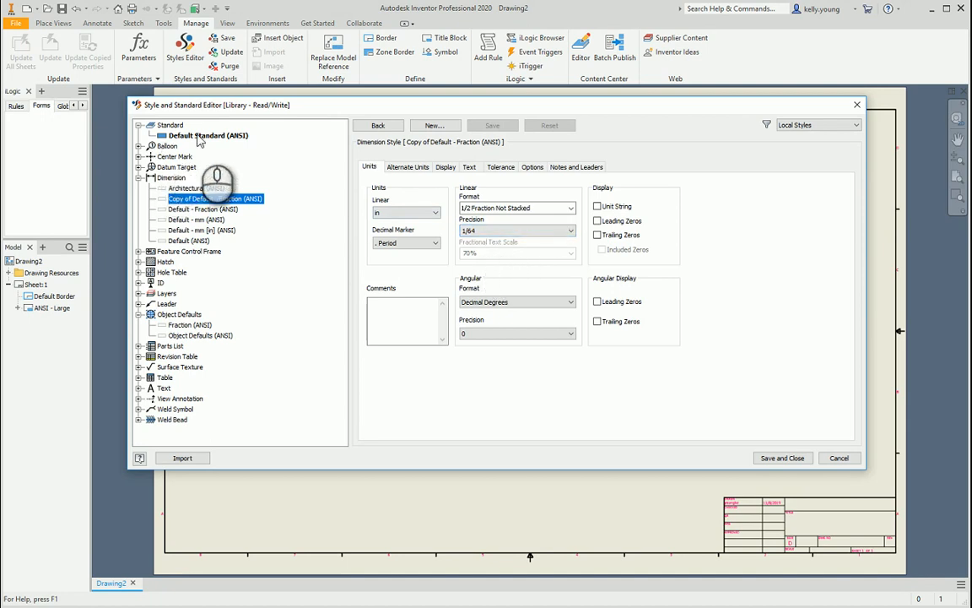
pyautogui.click(209, 136)
pyautogui.rightClick(207, 141)
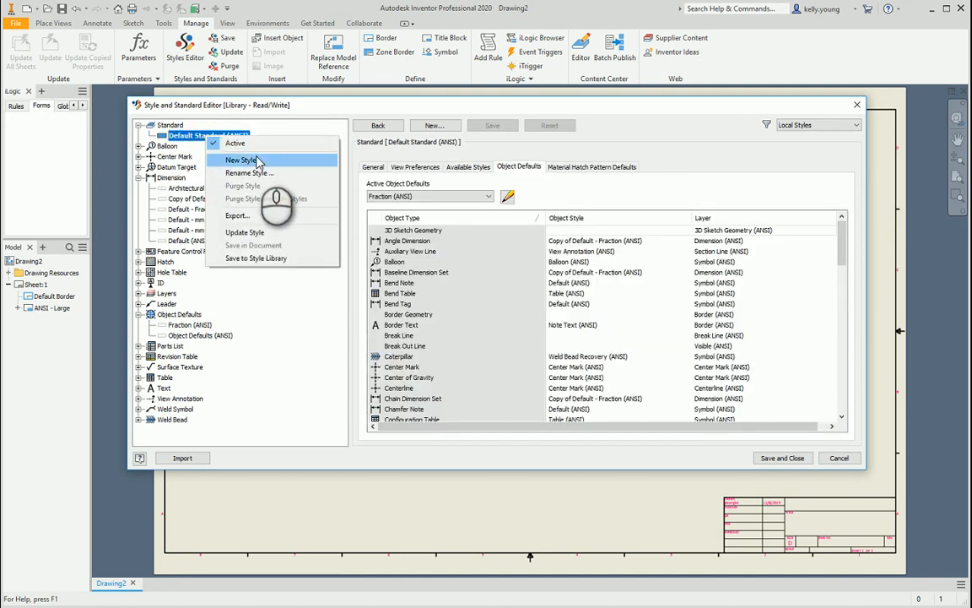
pyautogui.click(243, 159)
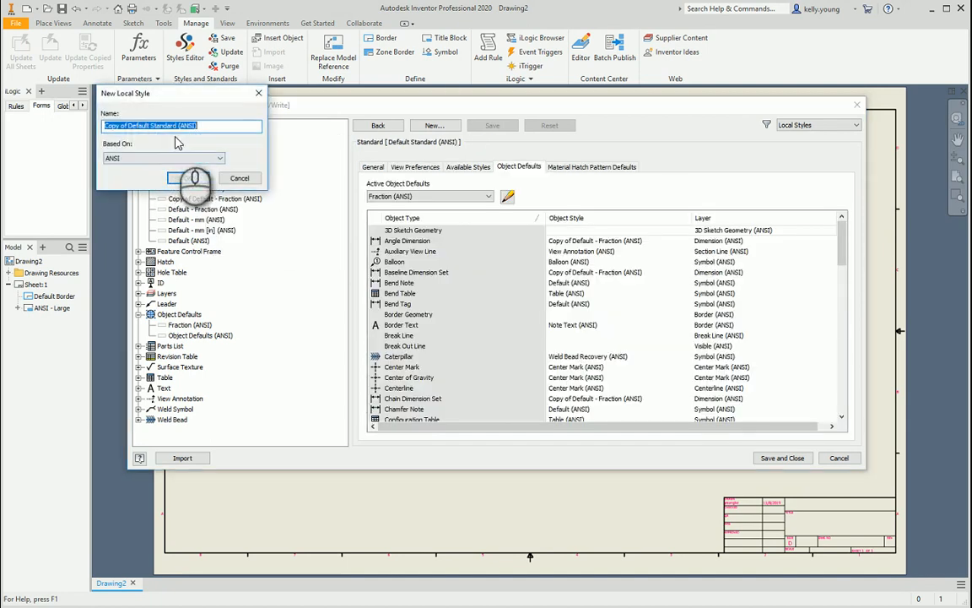
pyautogui.click(187, 179)
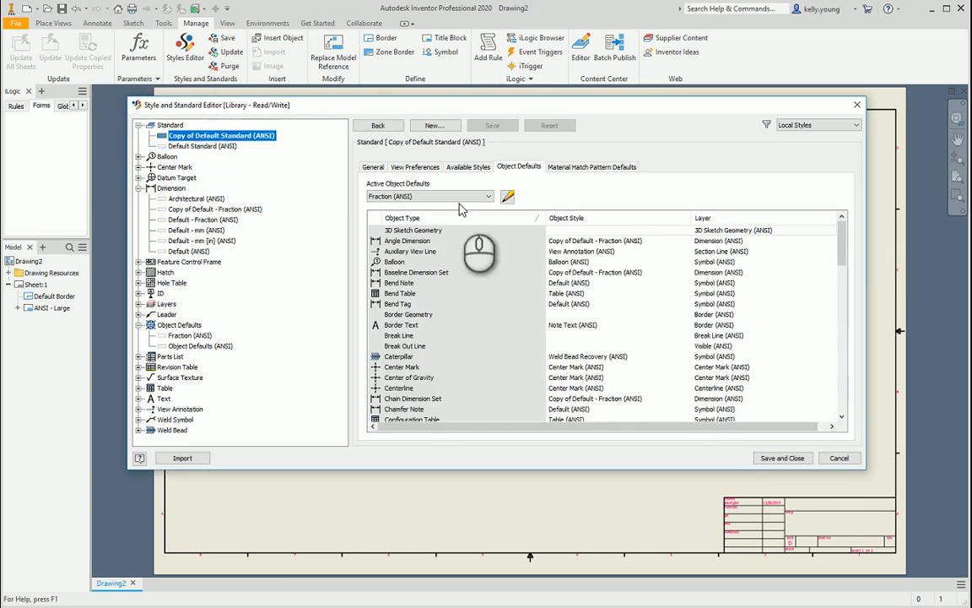
# - Choose Fraction (ANSI) as the active object defaults of Copy of Default Standard (ANSI), and save and close the style editor
pyautogui.click(456, 196)
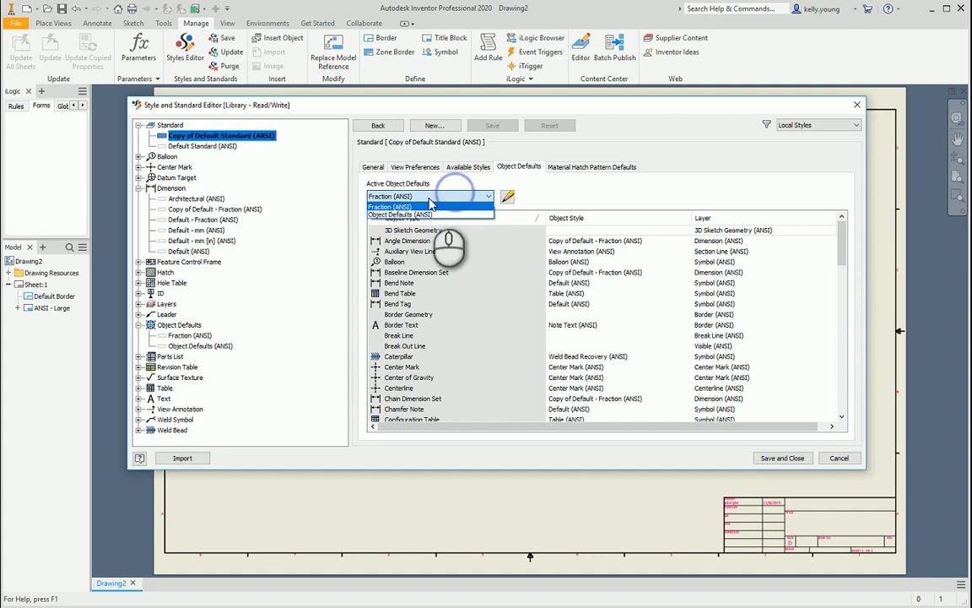
pyautogui.click(391, 211)
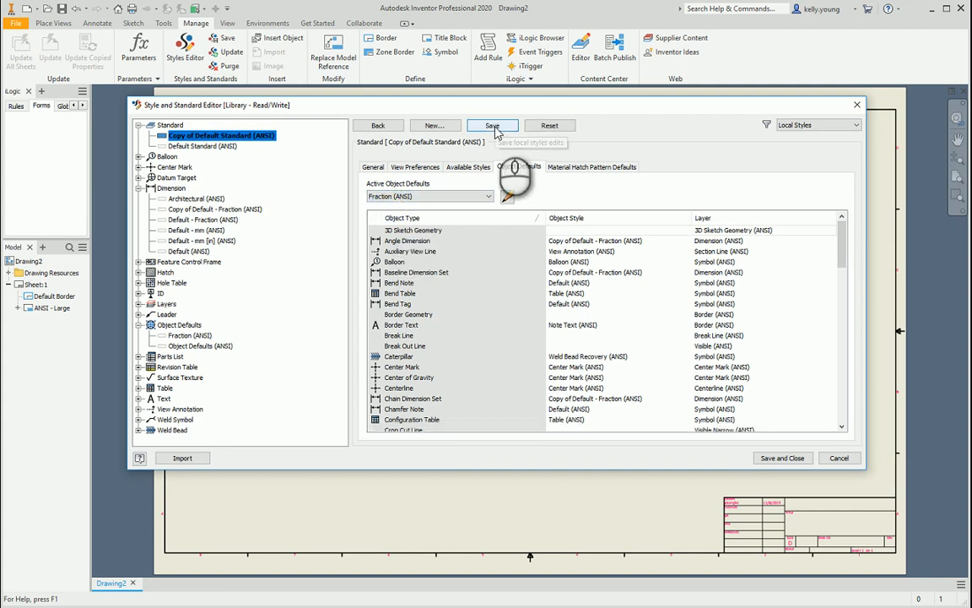
pyautogui.click(493, 126)
pyautogui.click(780, 457)
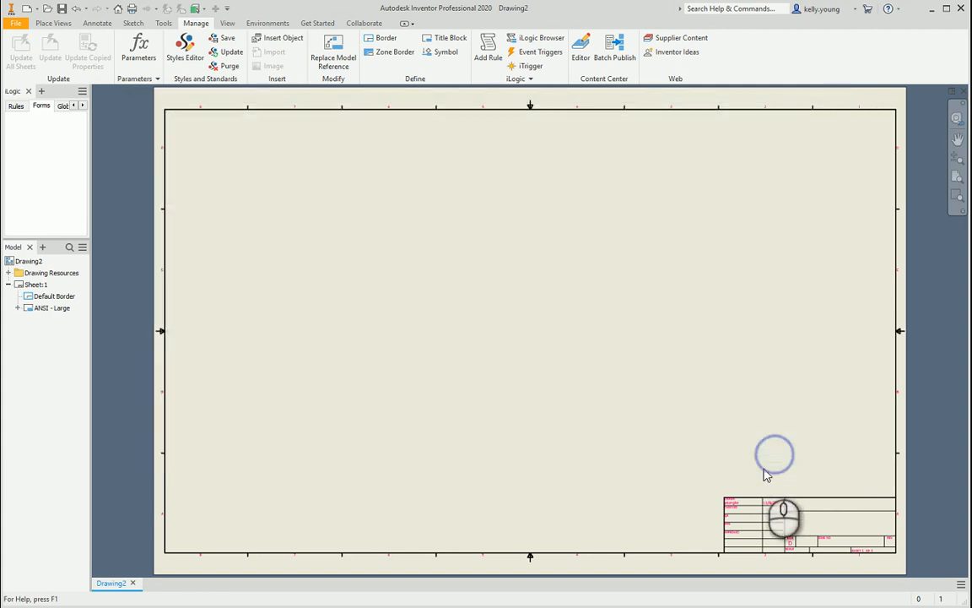
# - Place a front base view of 2017iMatePart2.ipt at 10 : 1 scale in the sheet's lower left area, with a projected view
pyautogui.click(52, 23)
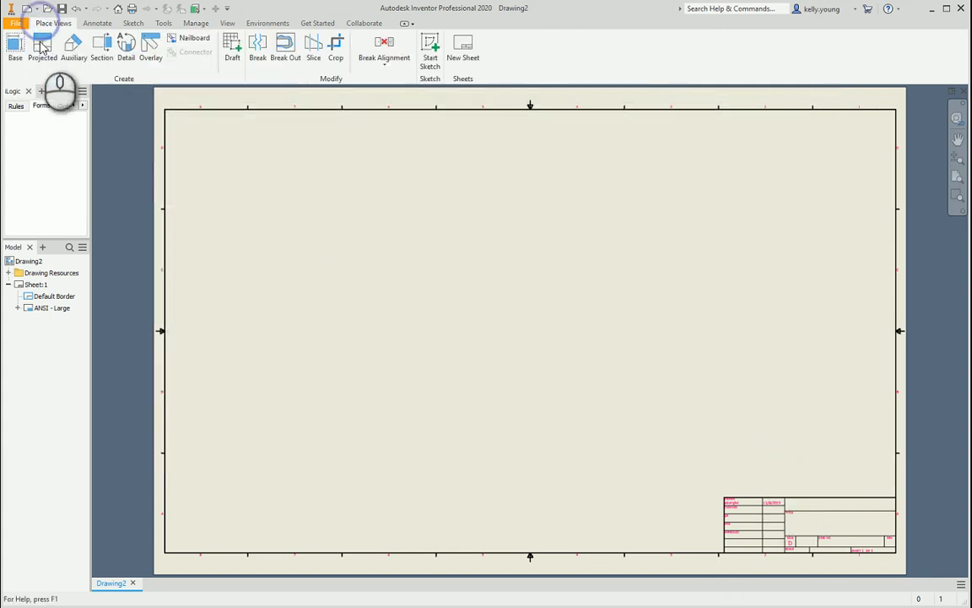
pyautogui.click(15, 49)
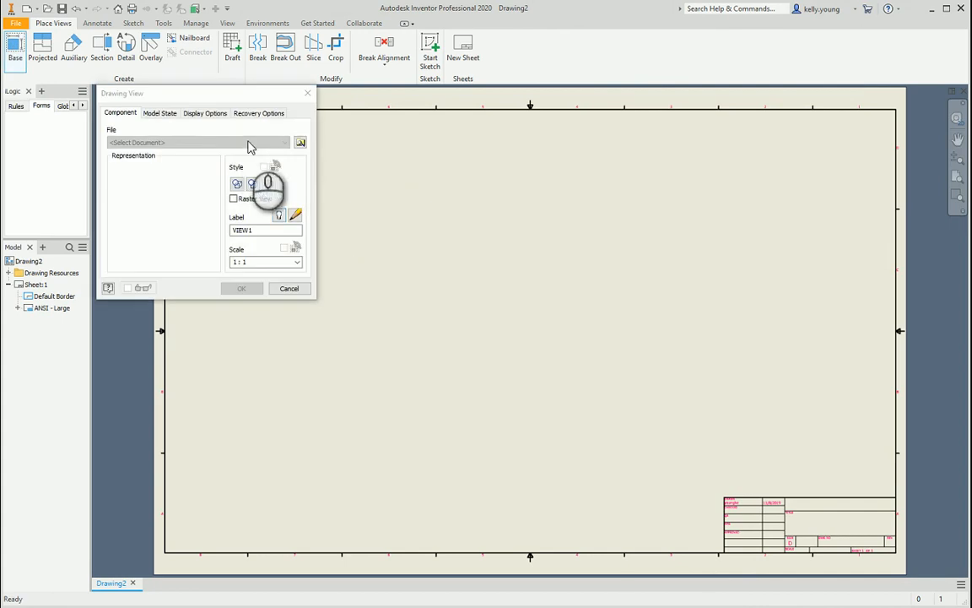
pyautogui.click(302, 143)
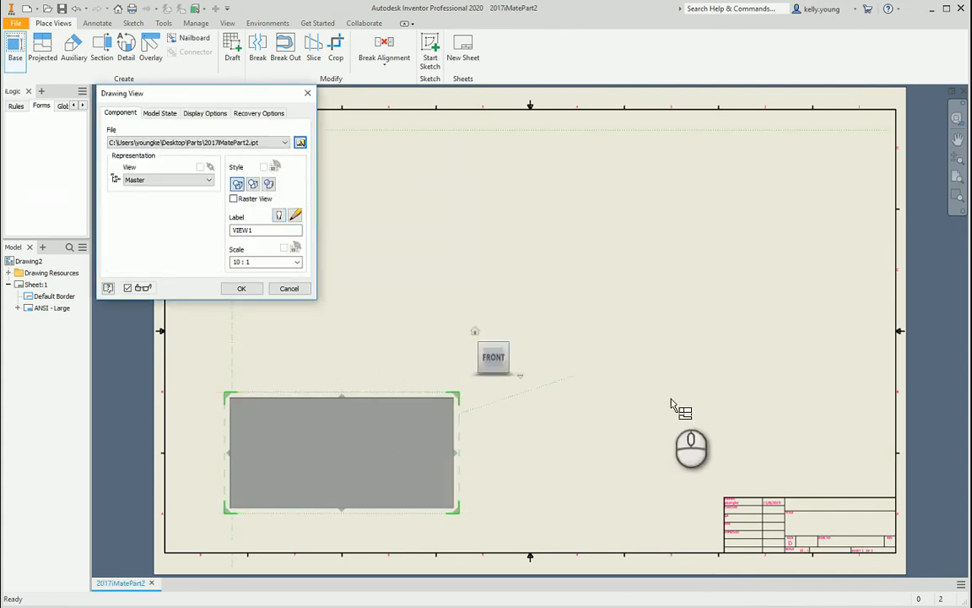
pyautogui.click(637, 395)
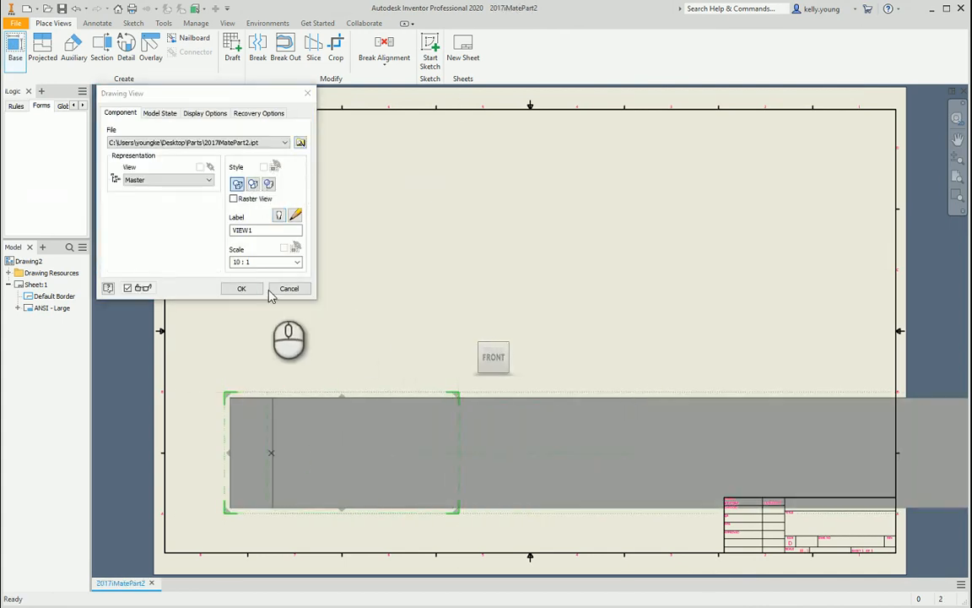
pyautogui.click(242, 288)
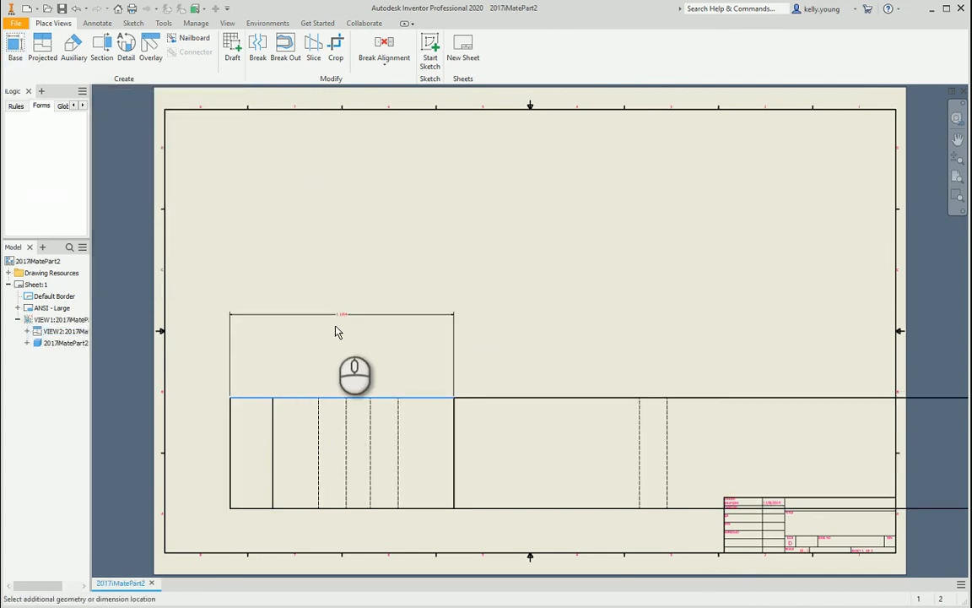
# - Dimension the overall width of the base view, placing the dimension above its upper edge
pyautogui.click(342, 315)
pyautogui.click(354, 297)
pyautogui.scroll(5, 336, 321)
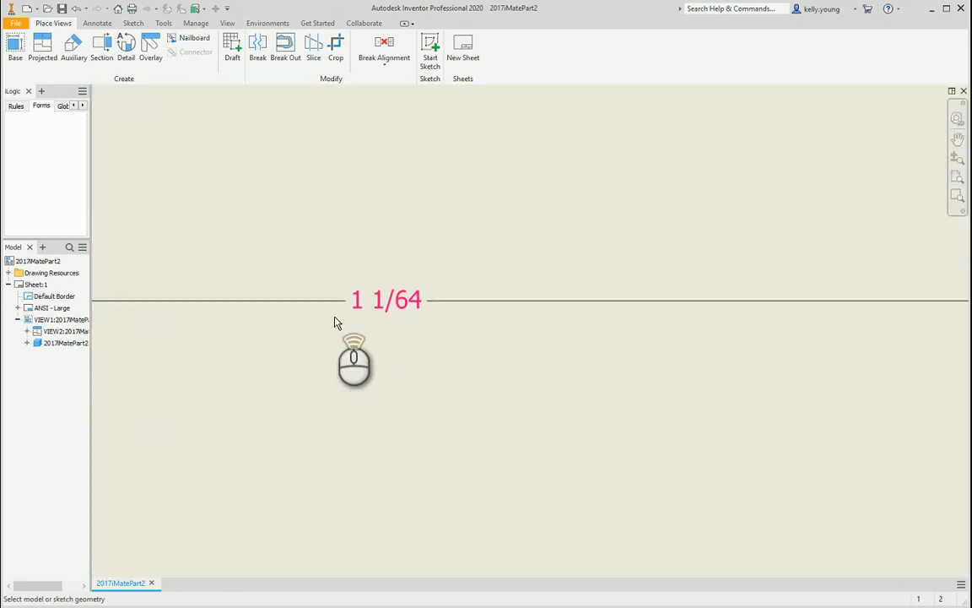
# - Switch the active object defaults of Copy of Default Standard (ANSI) to Object Defaults (ANSI), save, and inspect the width dimension
pyautogui.click(195, 22)
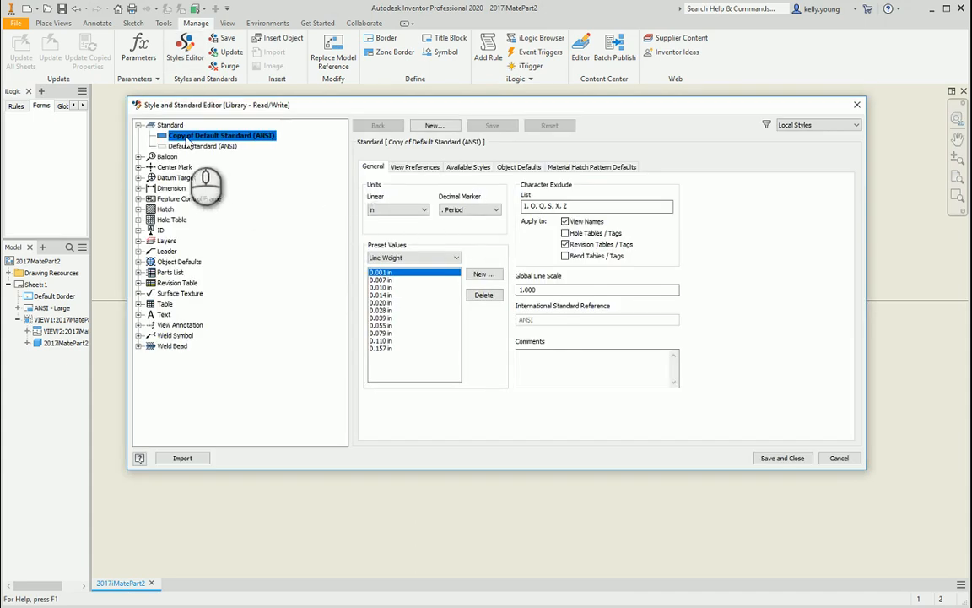
pyautogui.click(519, 166)
pyautogui.click(417, 196)
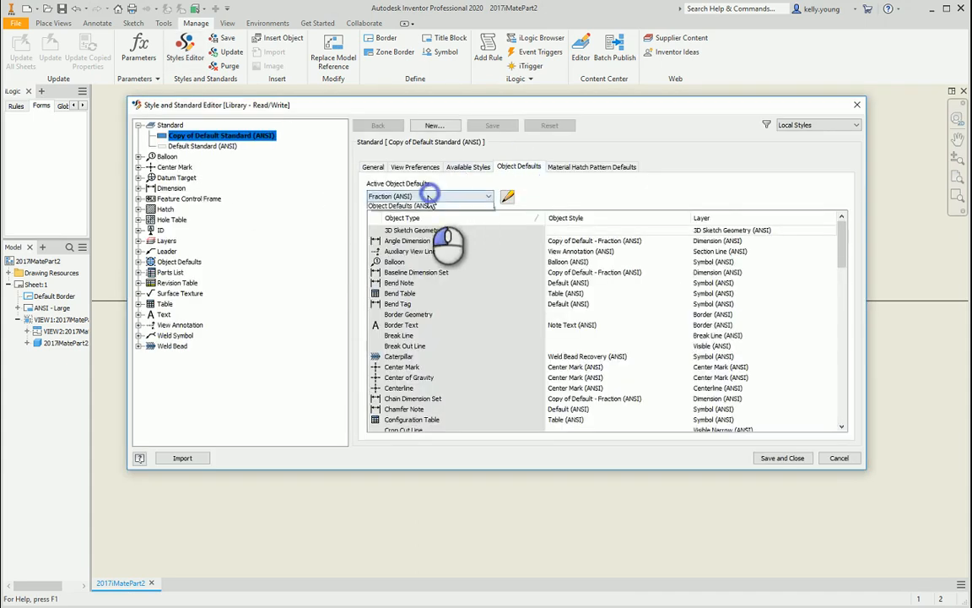
pyautogui.click(409, 209)
pyautogui.click(492, 125)
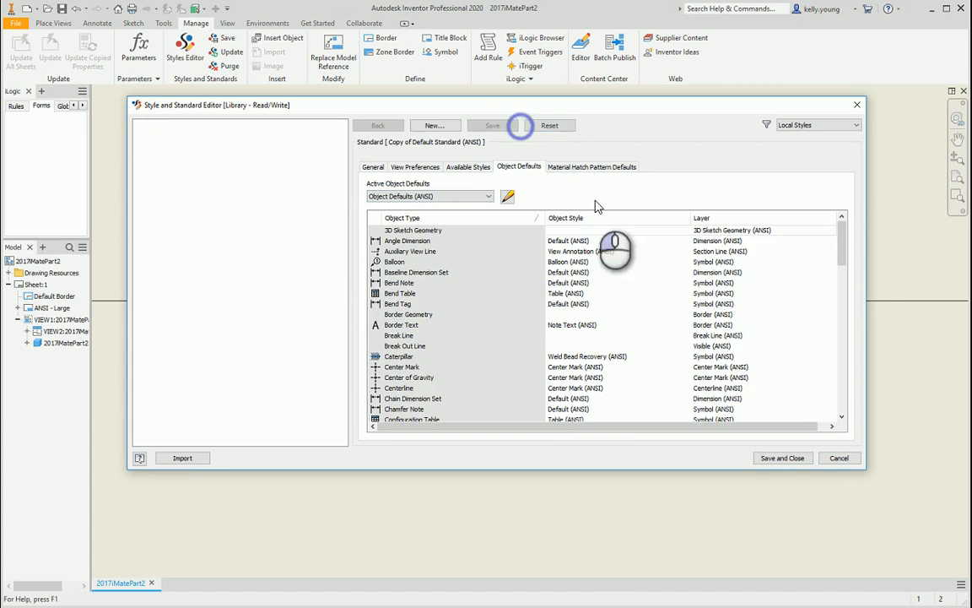
pyautogui.click(781, 458)
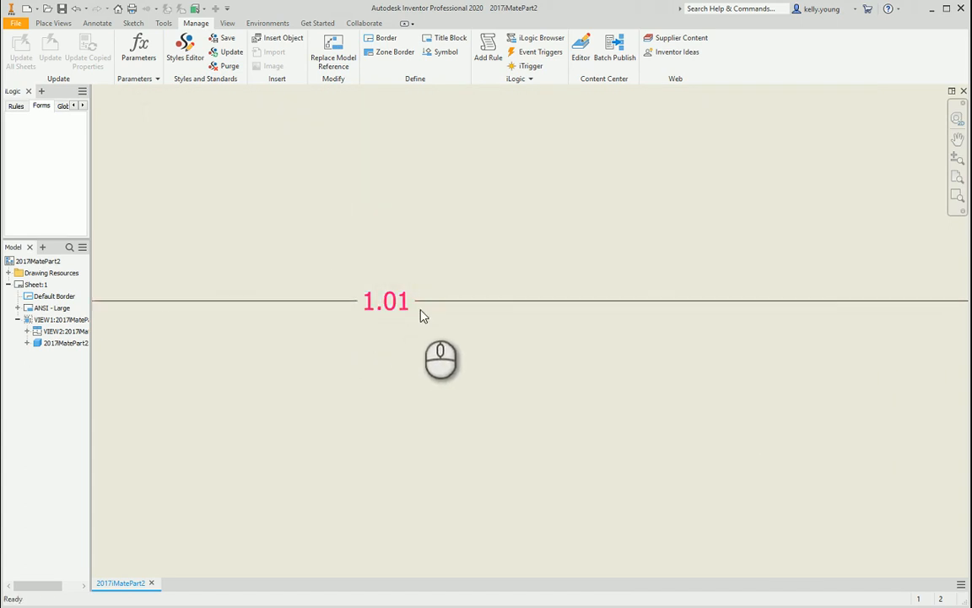
pyautogui.scroll(5, 404, 241)
pyautogui.scroll(4, 505, 269)
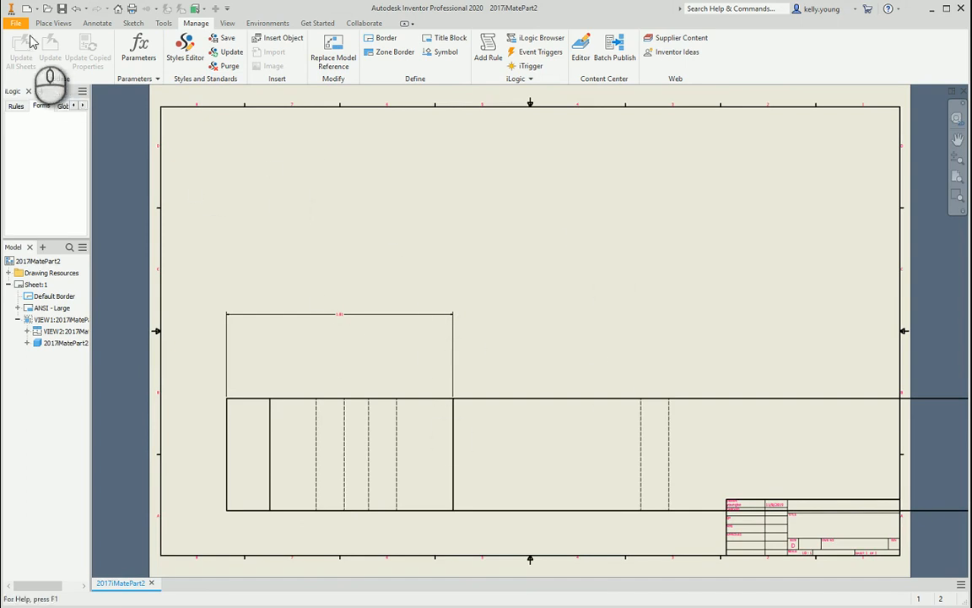
# - Save the four listed dimension, standard and object defaults styles to the style library, overwriting the existing library information
pyautogui.click(217, 39)
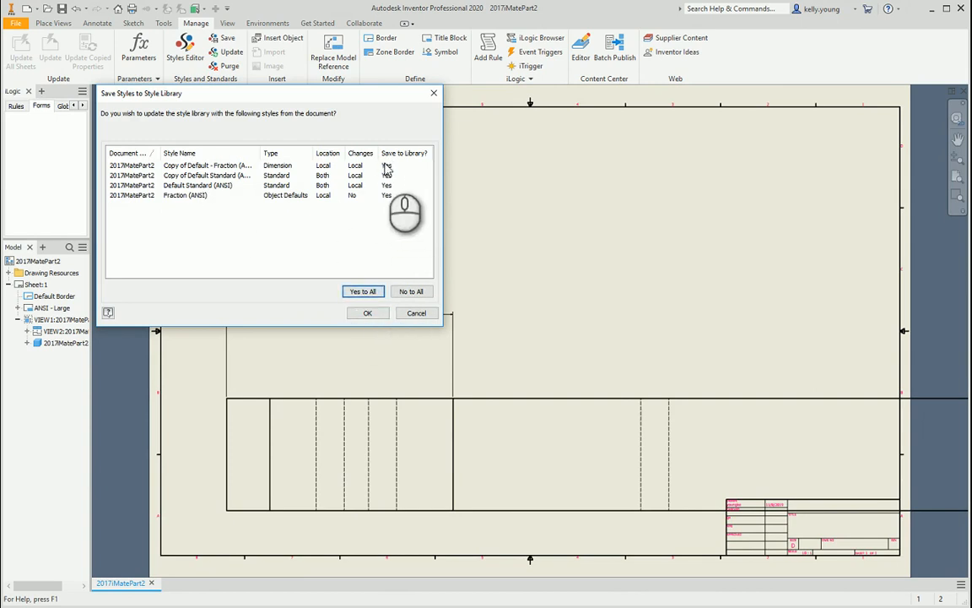
pyautogui.click(367, 313)
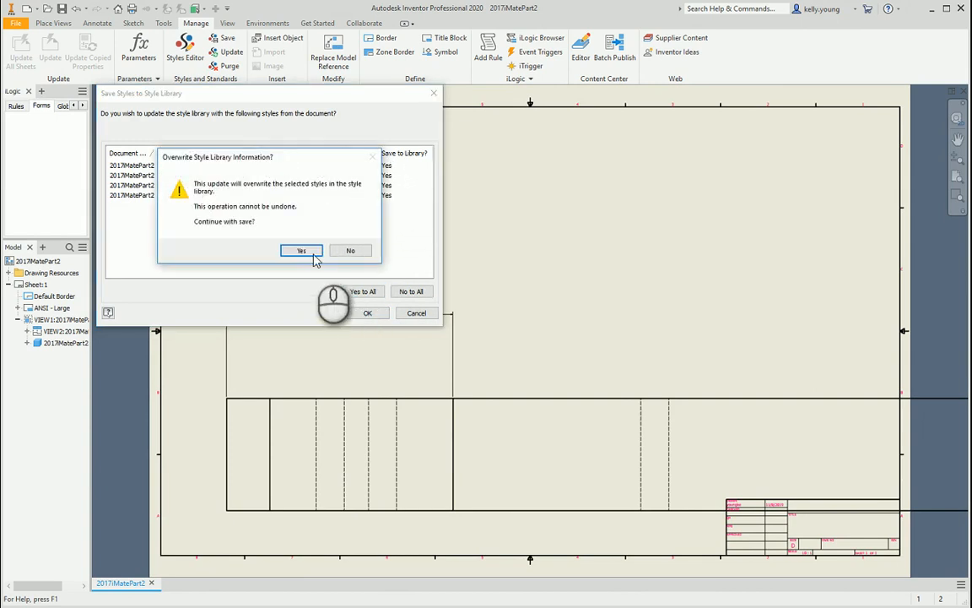
pyautogui.click(304, 250)
pyautogui.click(416, 311)
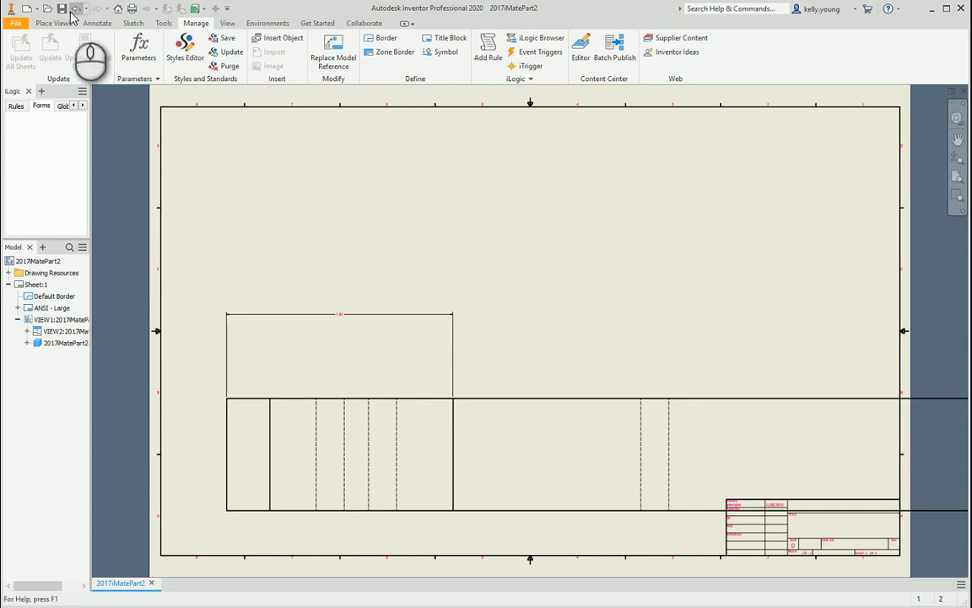
# - Save a copy of the drawing as a template named Fraction.idw in the en-US templates folder
pyautogui.click(16, 24)
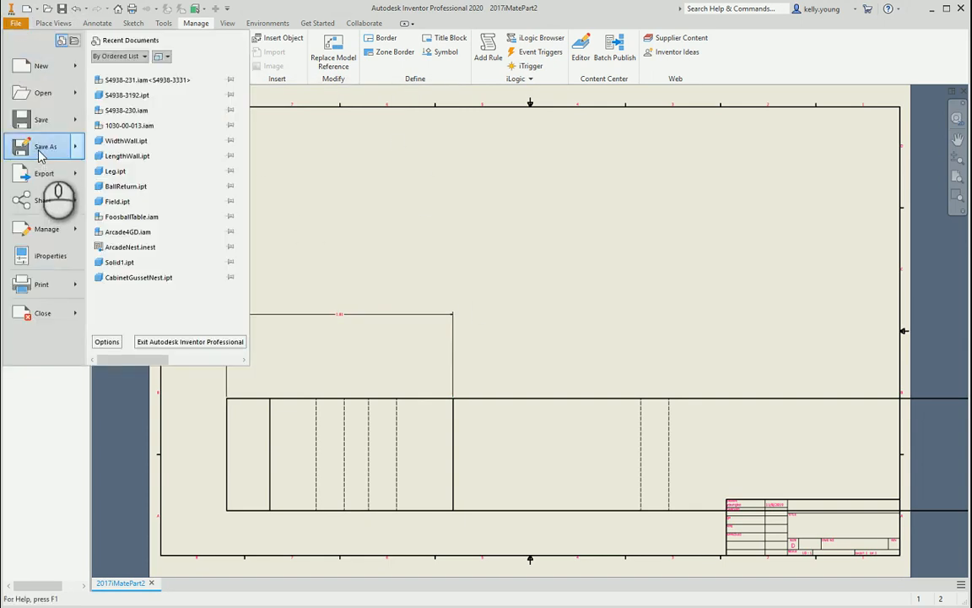
pyautogui.moveTo(39, 152)
pyautogui.click(163, 166)
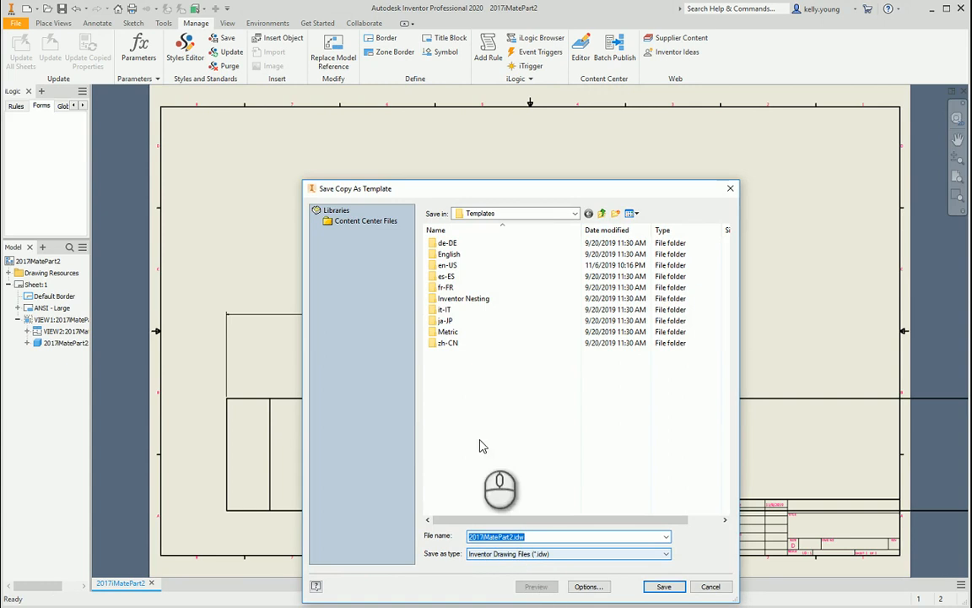
pyautogui.doubleClick(460, 265)
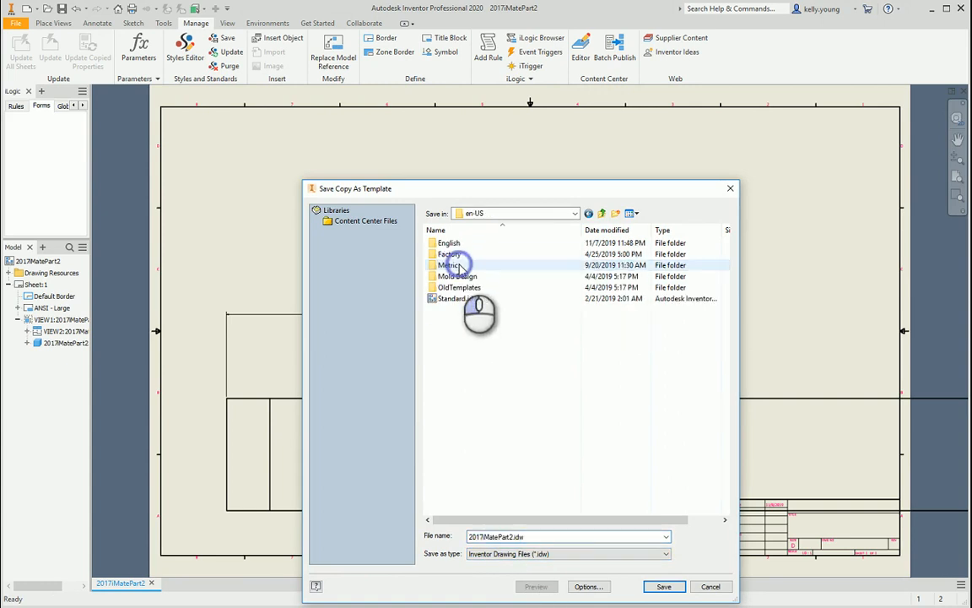
pyautogui.doubleClick(513, 537)
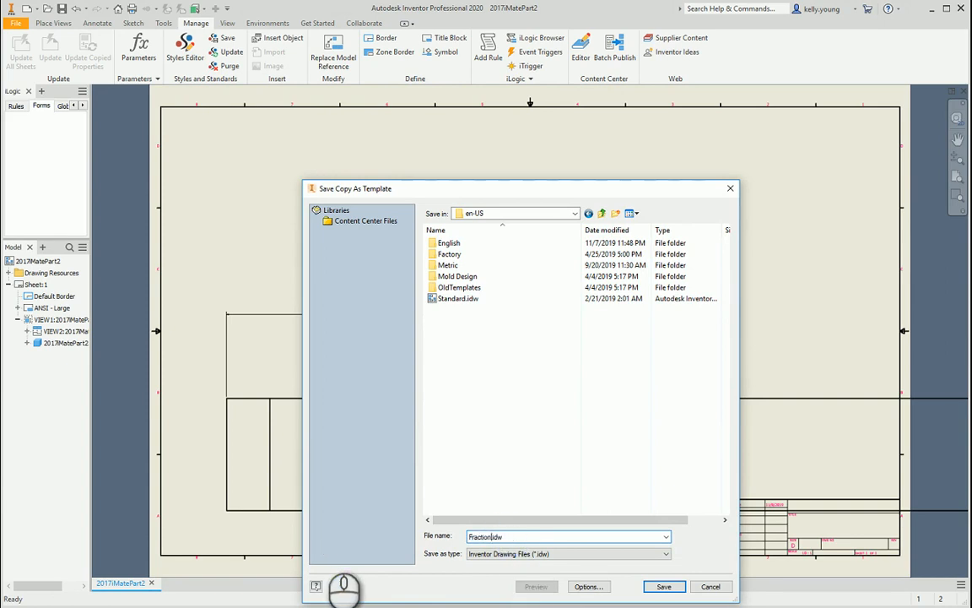
pyautogui.click(664, 587)
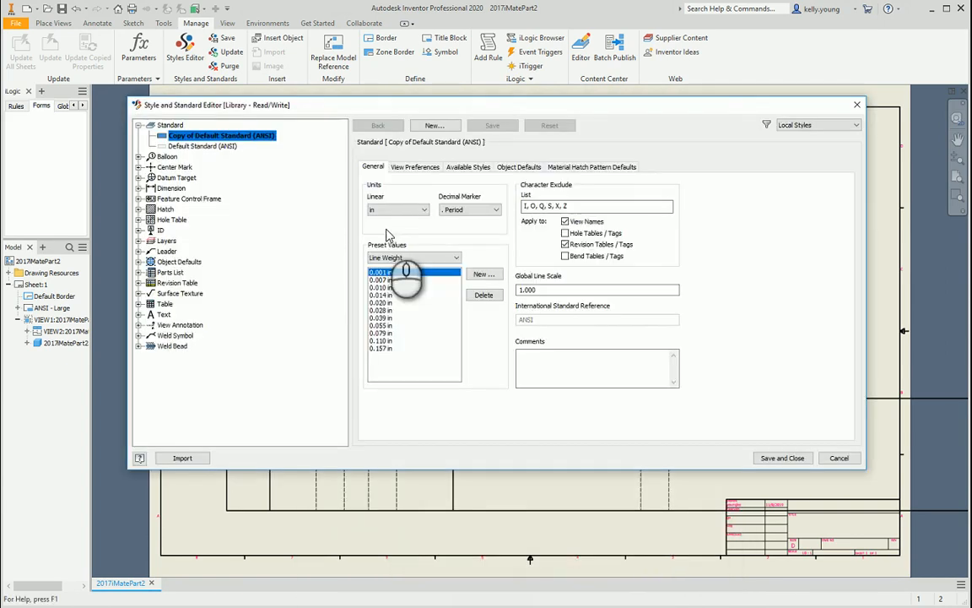
# - Set the active object defaults of Copy of Default Standard (ANSI) back to Fraction (ANSI), and save and close the style editor
pyautogui.click(514, 167)
pyautogui.click(396, 196)
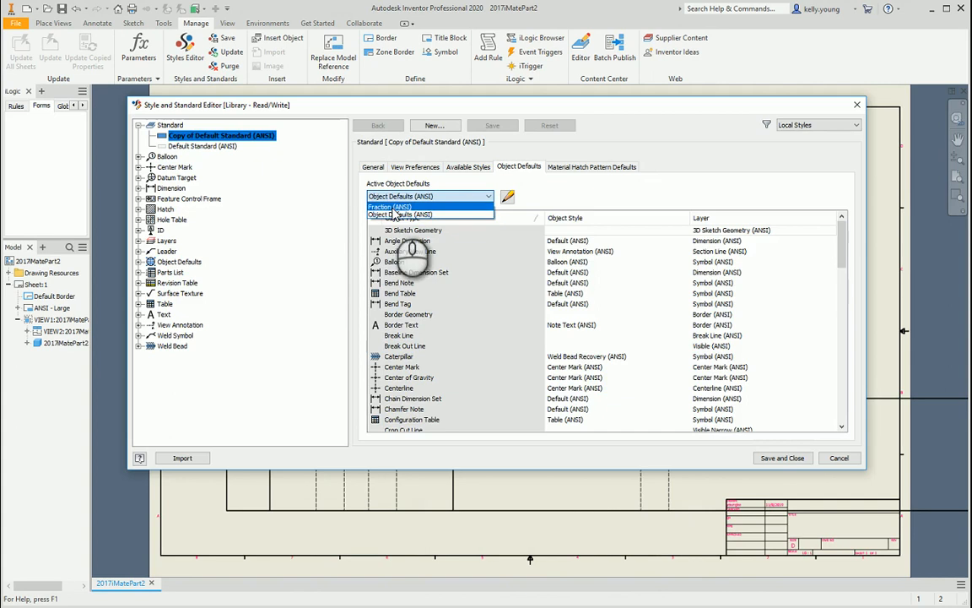
pyautogui.click(398, 209)
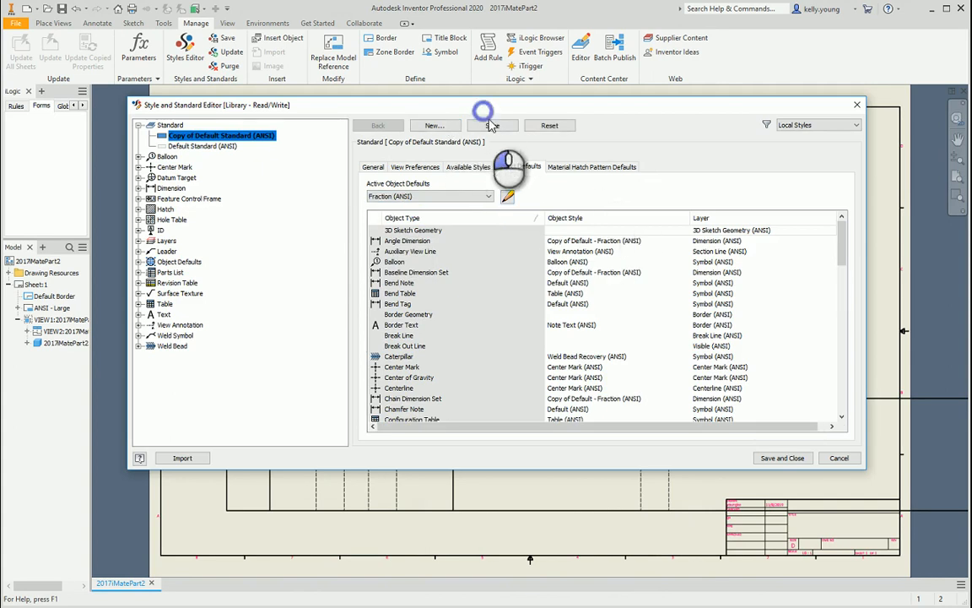
pyautogui.click(783, 458)
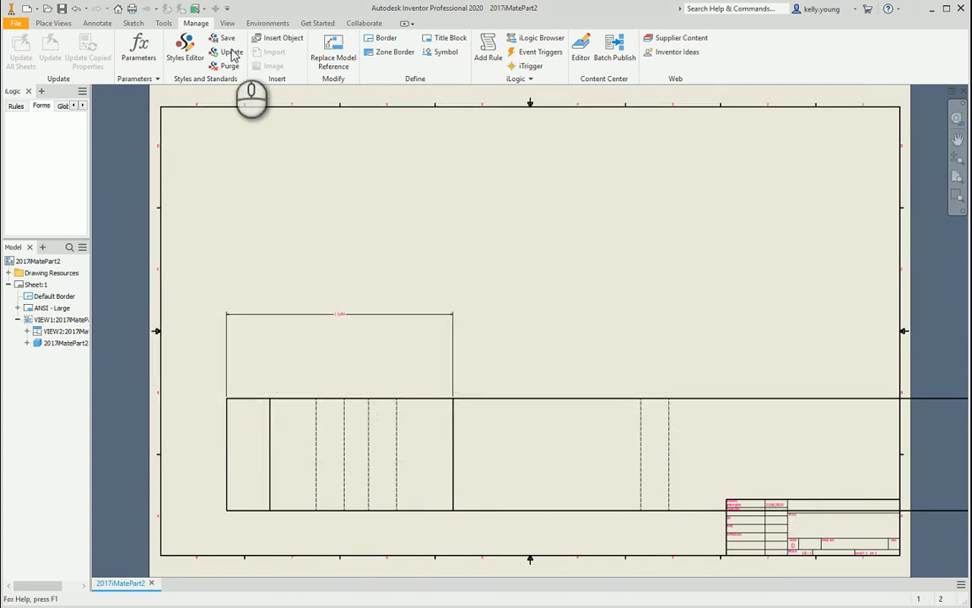
# - Save the Copy of Default Standard (ANSI) style to the style library, overwriting the library version
pyautogui.click(226, 40)
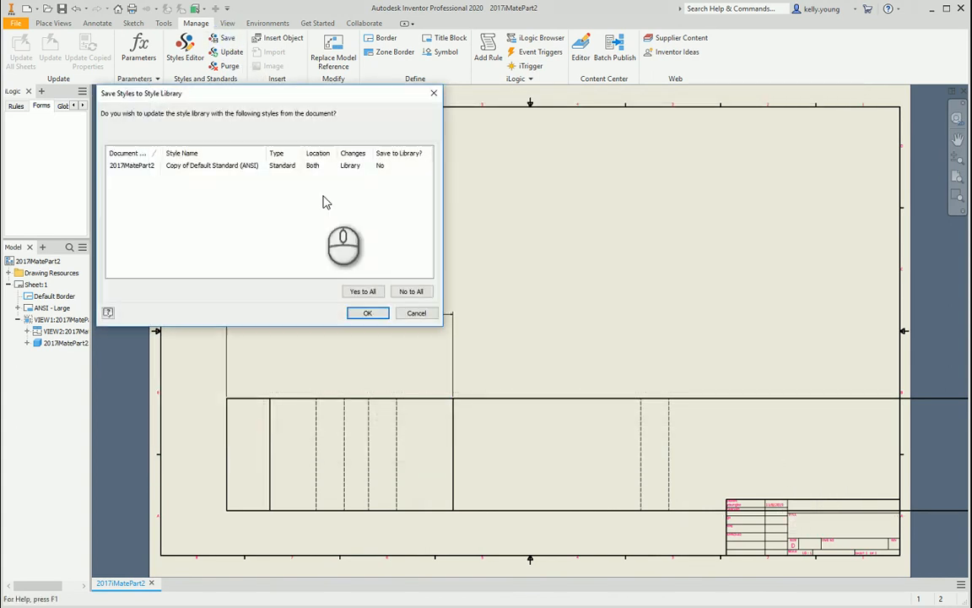
pyautogui.click(368, 315)
pyautogui.click(291, 250)
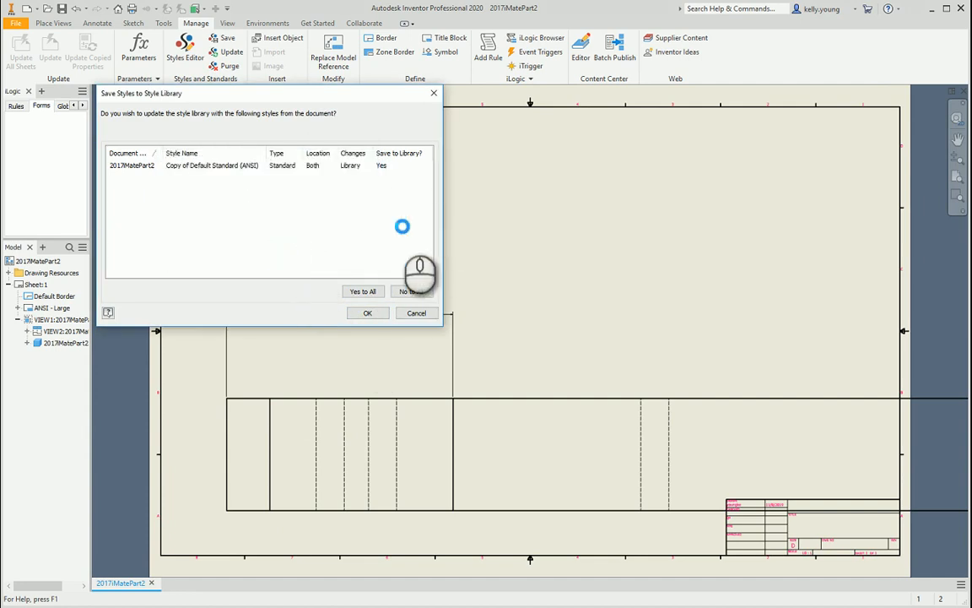
# - Save a copy of the drawing as a template, replacing the existing Fraction.idw in the en-US templates folder
pyautogui.click(21, 25)
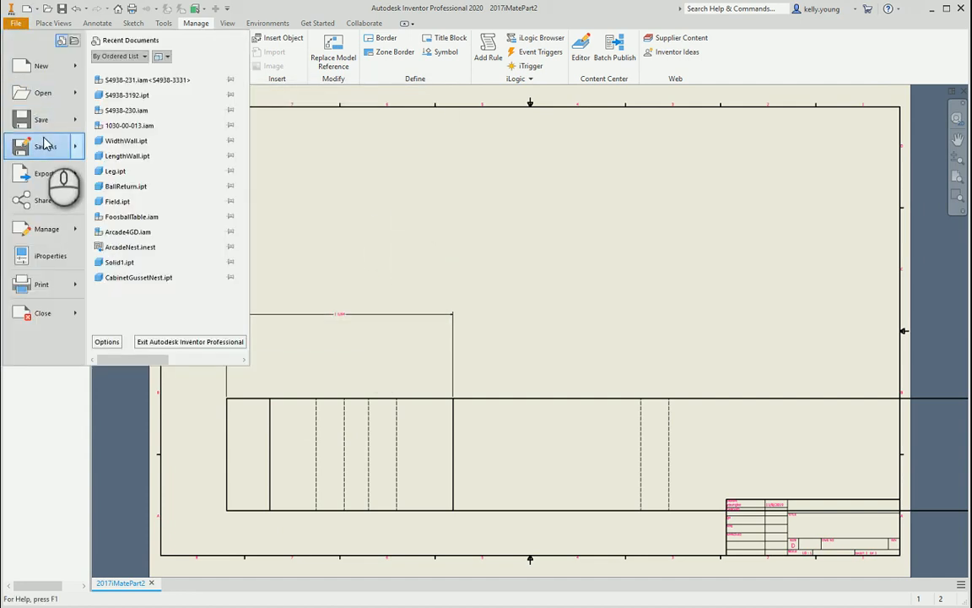
pyautogui.moveTo(46, 145)
pyautogui.click(174, 156)
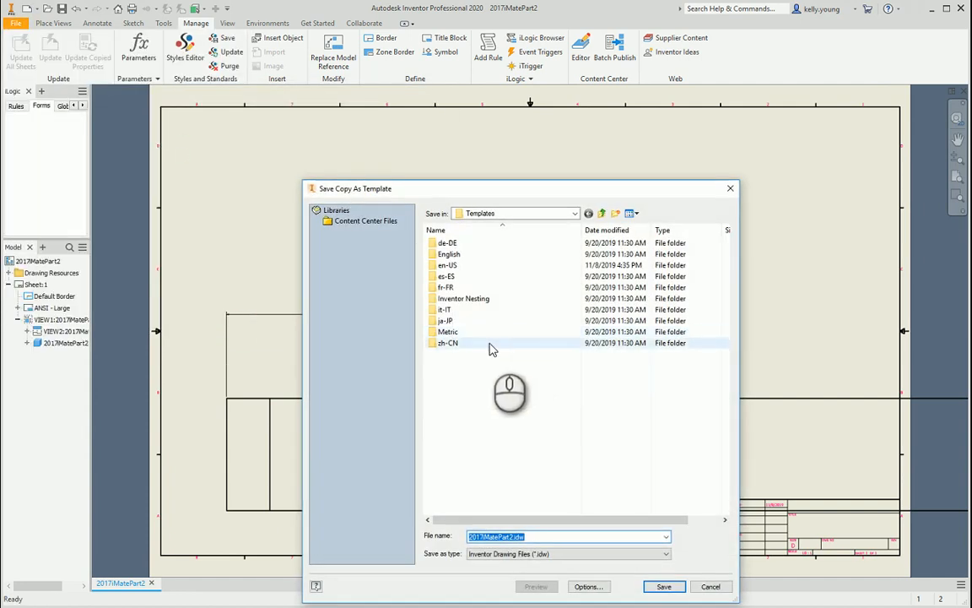
pyautogui.doubleClick(456, 268)
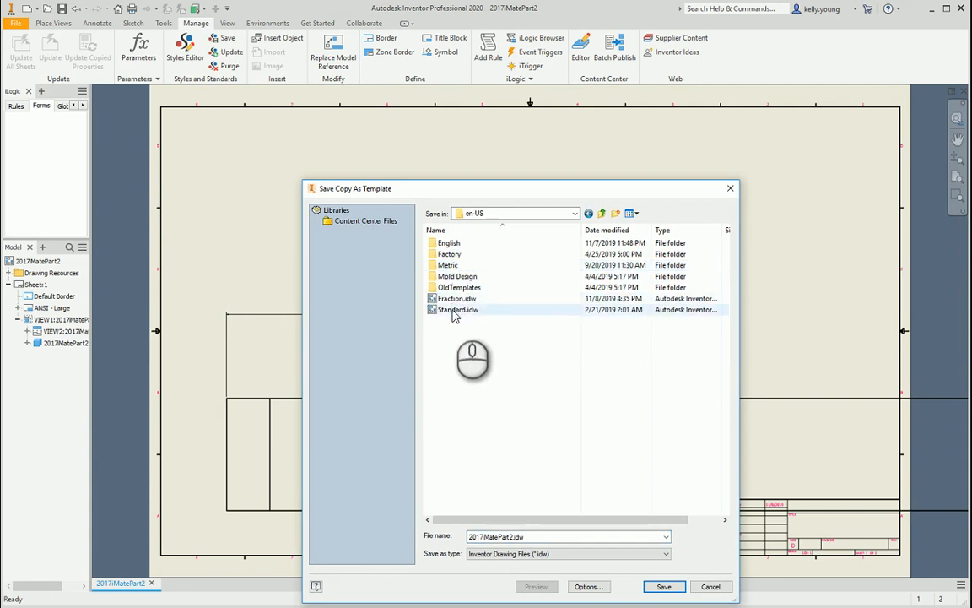
pyautogui.doubleClick(451, 299)
pyautogui.click(589, 311)
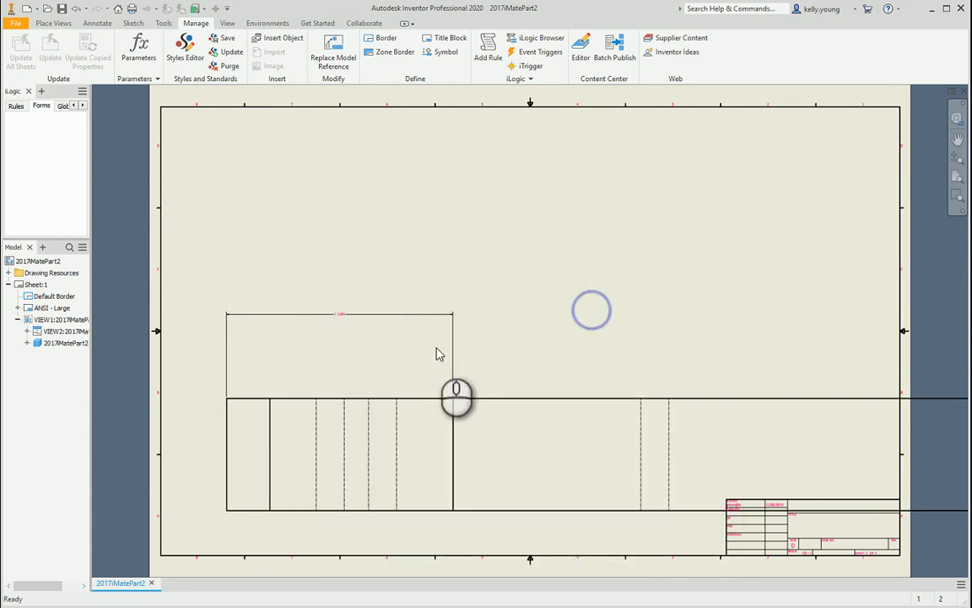
# - Close the drawing without saving its changes and create a new drawing from the Fraction.idw template
pyautogui.click(964, 90)
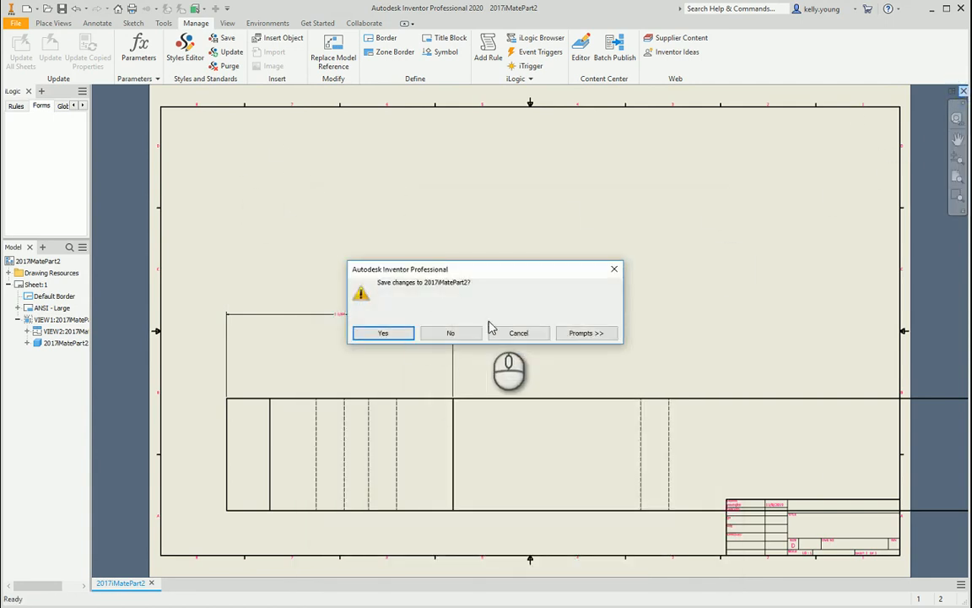
pyautogui.click(469, 330)
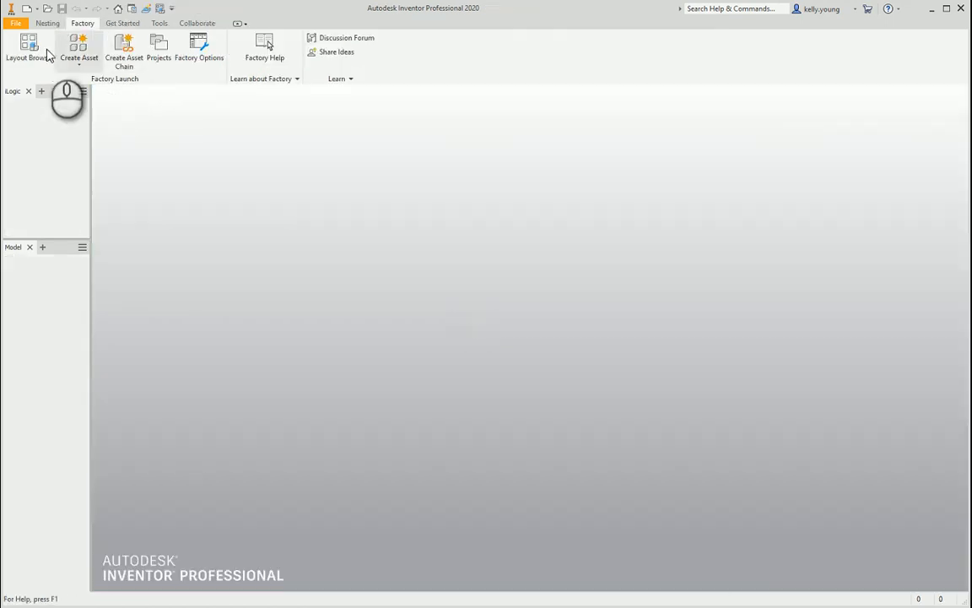
pyautogui.click(27, 8)
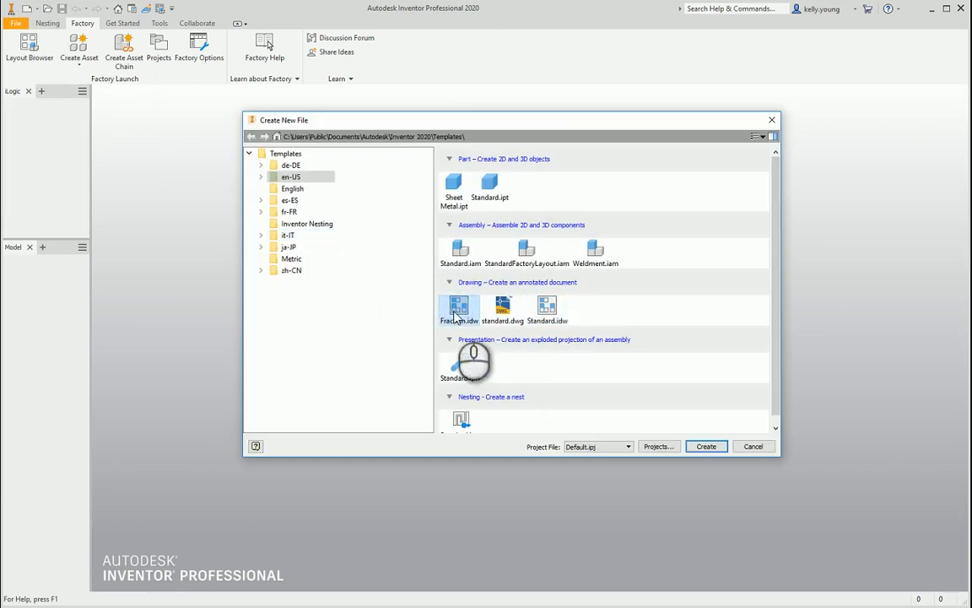
pyautogui.doubleClick(460, 310)
# - Place a front base view of 2017iMatePart2.ipt at 10:1 scale in the lower-left area of the sheet
pyautogui.click(15, 46)
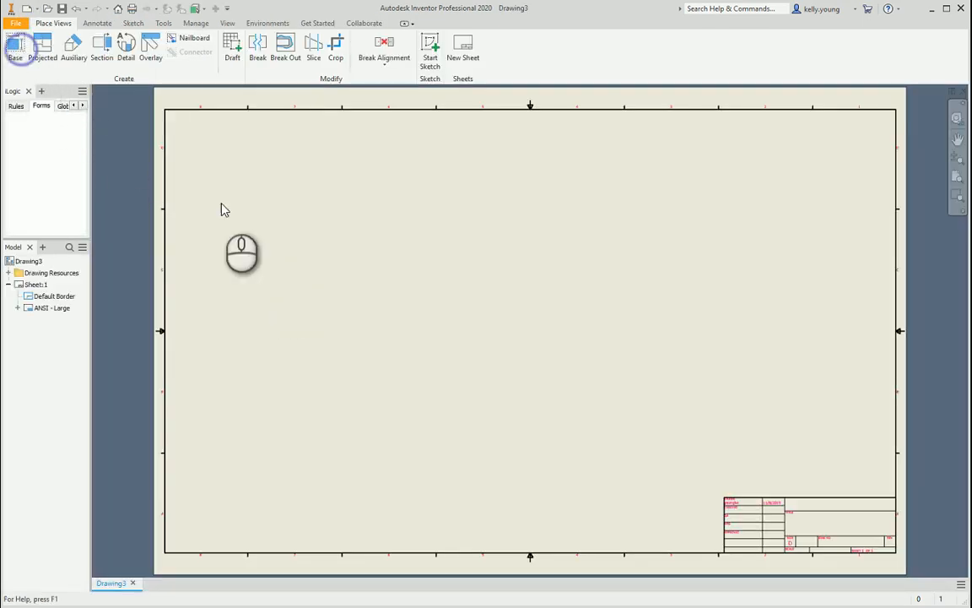
pyautogui.click(300, 142)
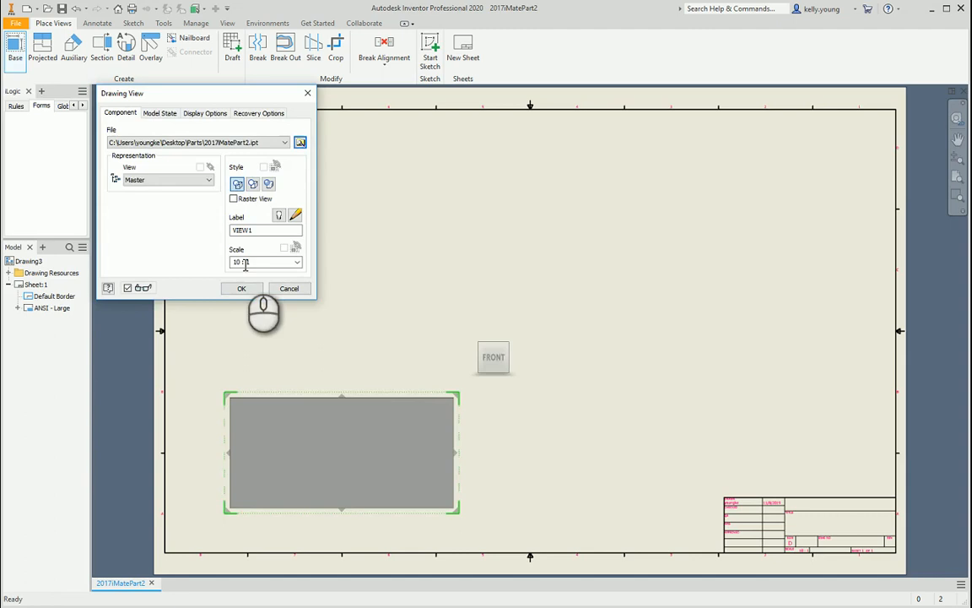
pyautogui.click(242, 288)
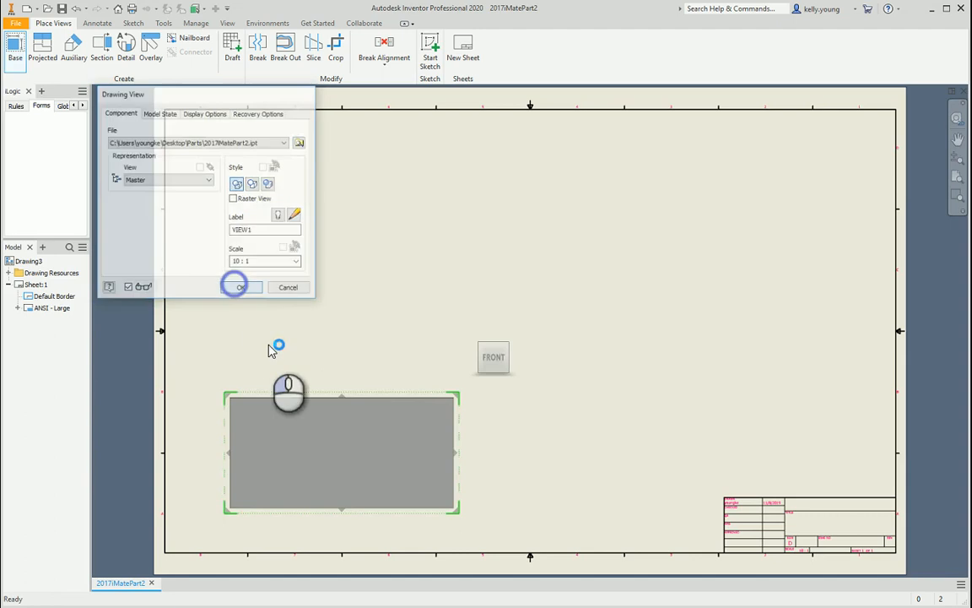
# - Dimension the base view's overall width above its upper edge with the default precision and tolerance, and inspect the dimension text up close
pyautogui.press('d')
pyautogui.click(298, 397)
pyautogui.click(344, 372)
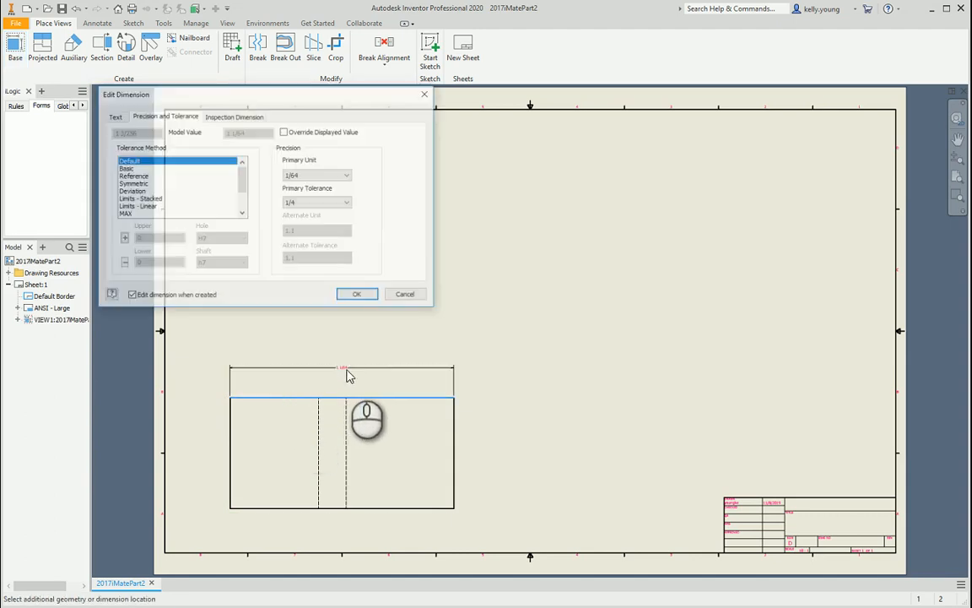
pyautogui.click(360, 293)
pyautogui.scroll(5, 341, 399)
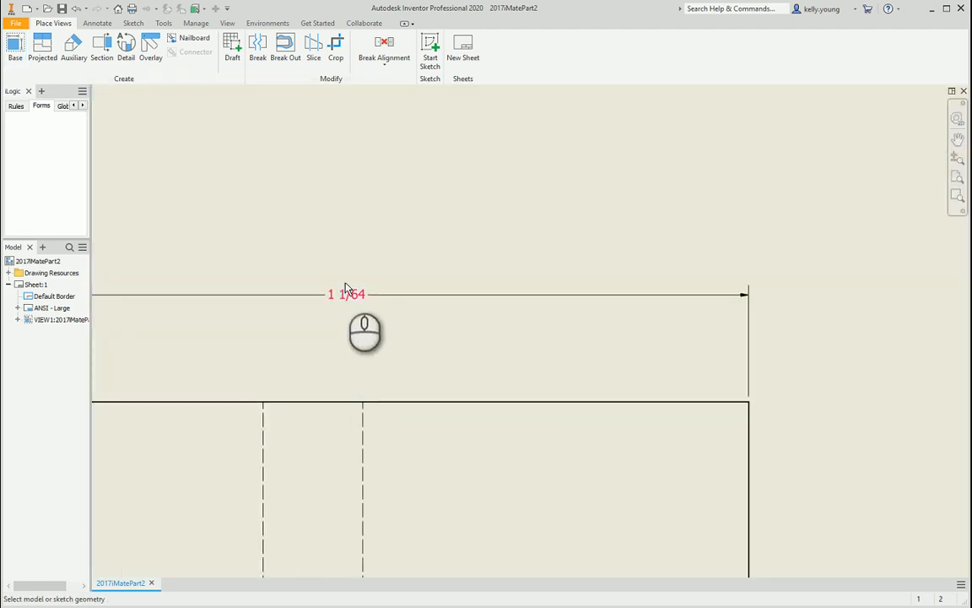